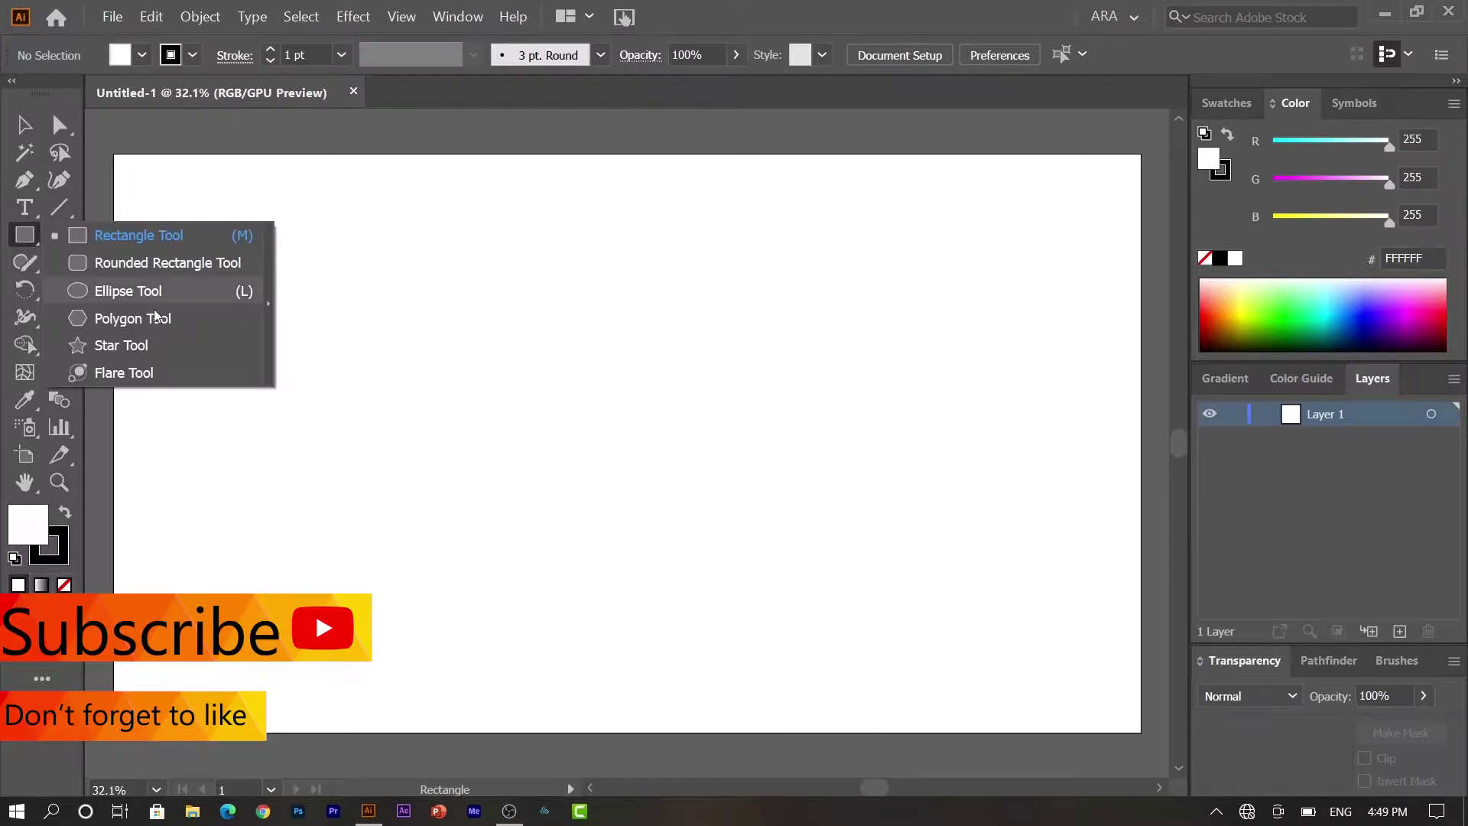
- Draw a 3-point star with 25 px and 50 px radii near the artboard centre
left_click_drag(10, 238, 153, 342)
left_click(601, 390)
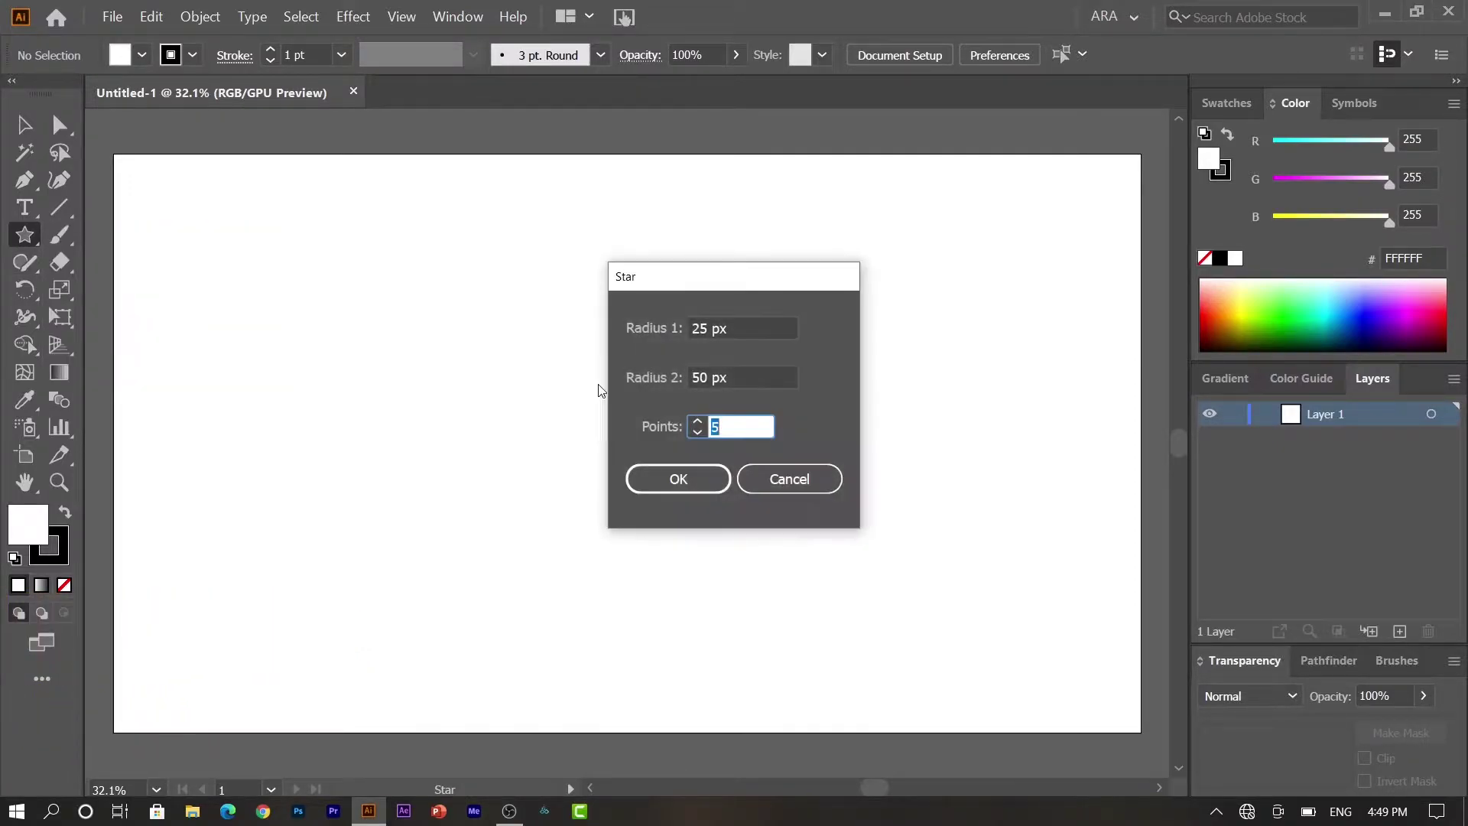
left_click(693, 475)
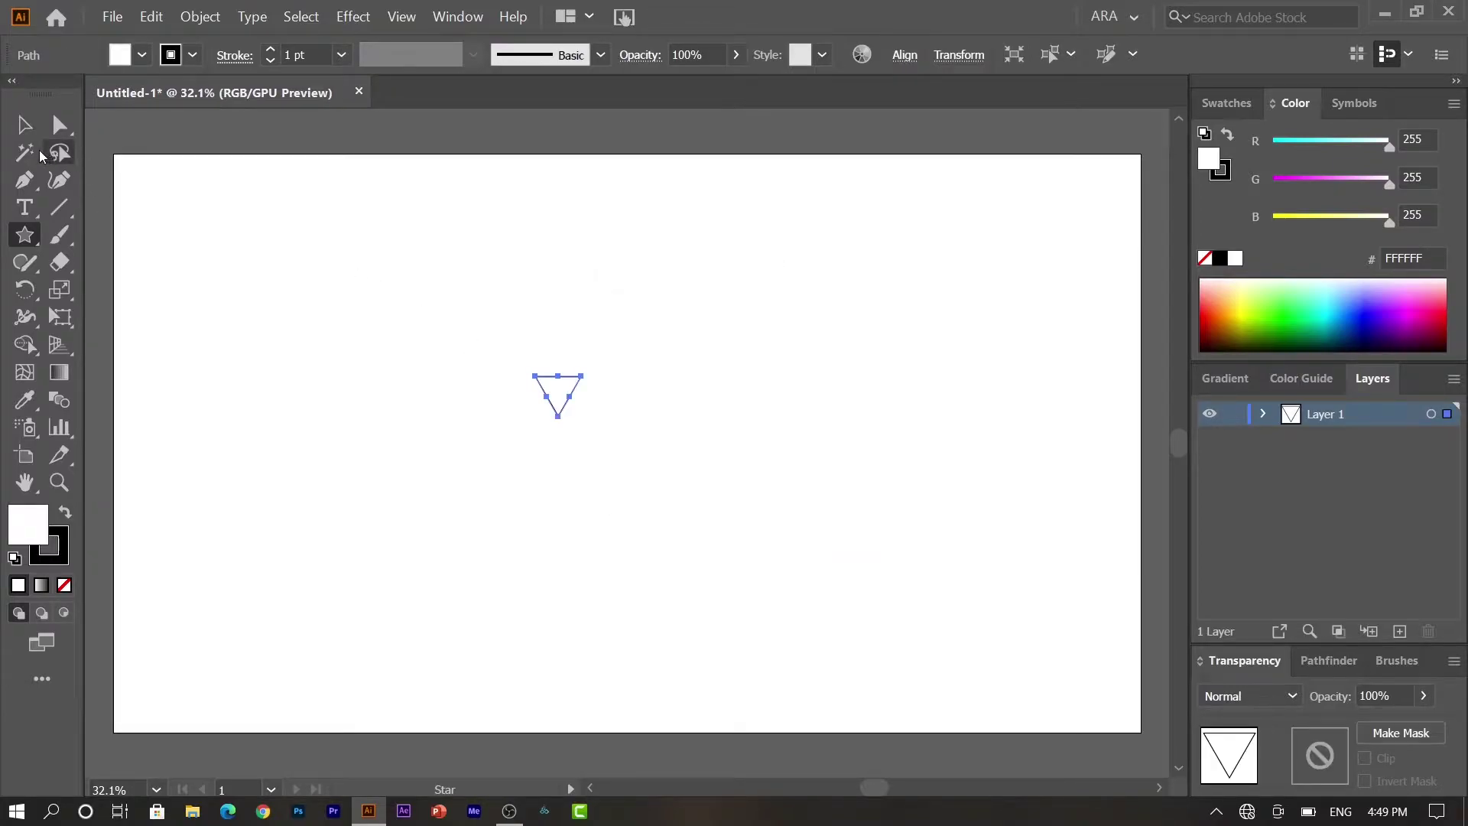
- Enlarge the triangle and move it right and down toward the page centre
left_click(23, 125)
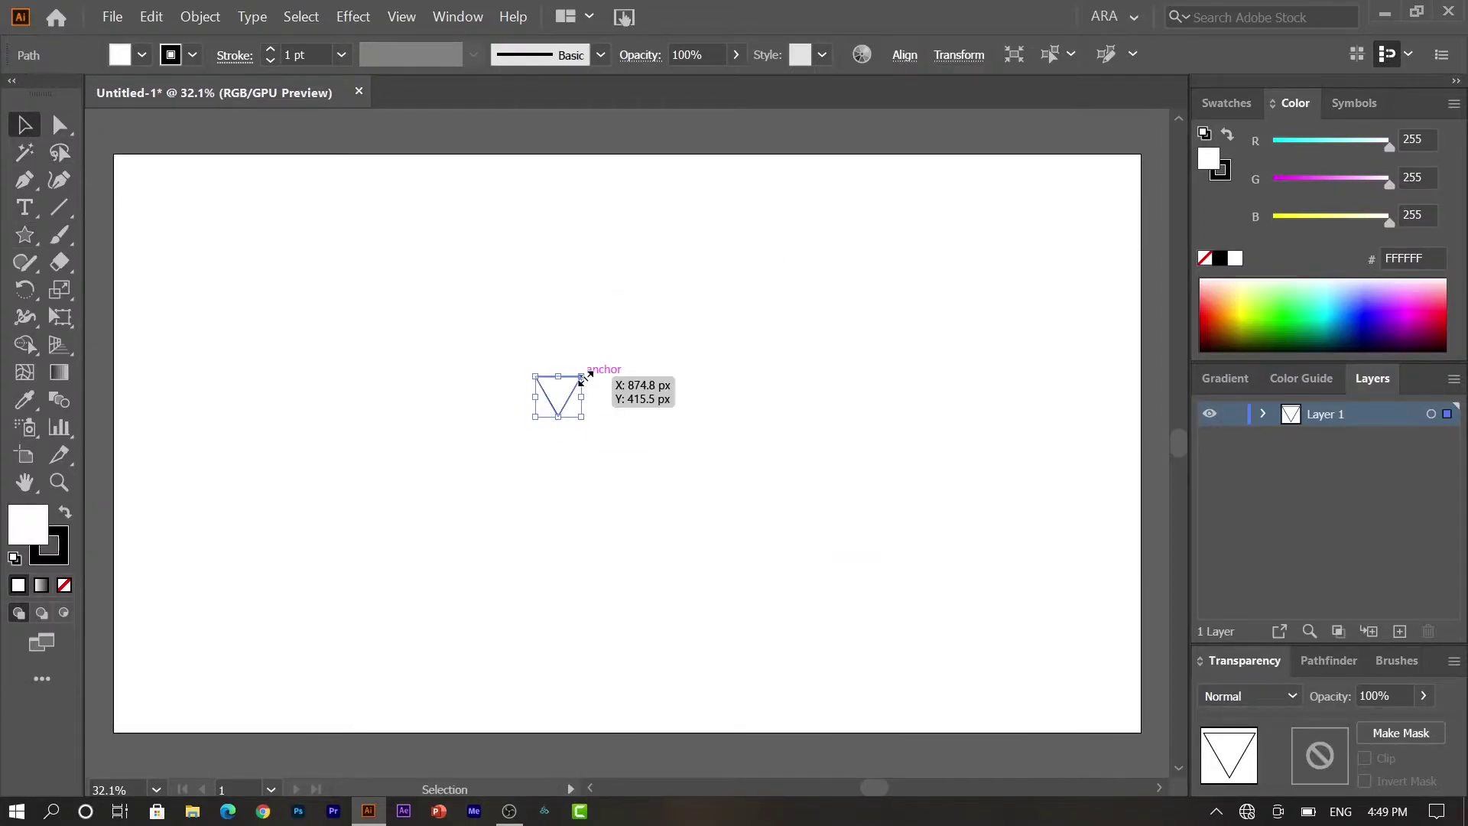
left_click_drag(581, 376, 733, 247)
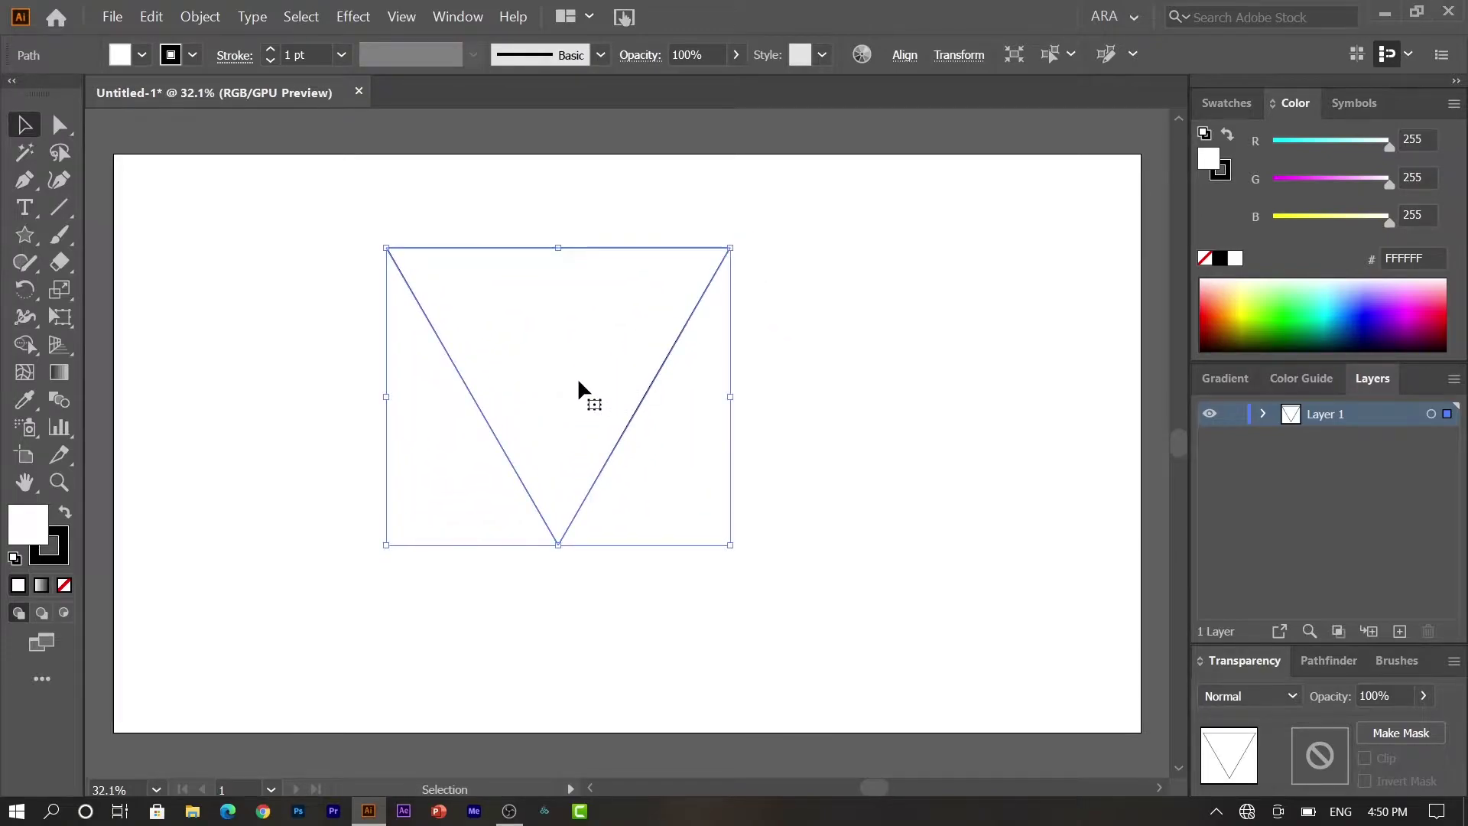
left_click_drag(550, 382, 609, 463)
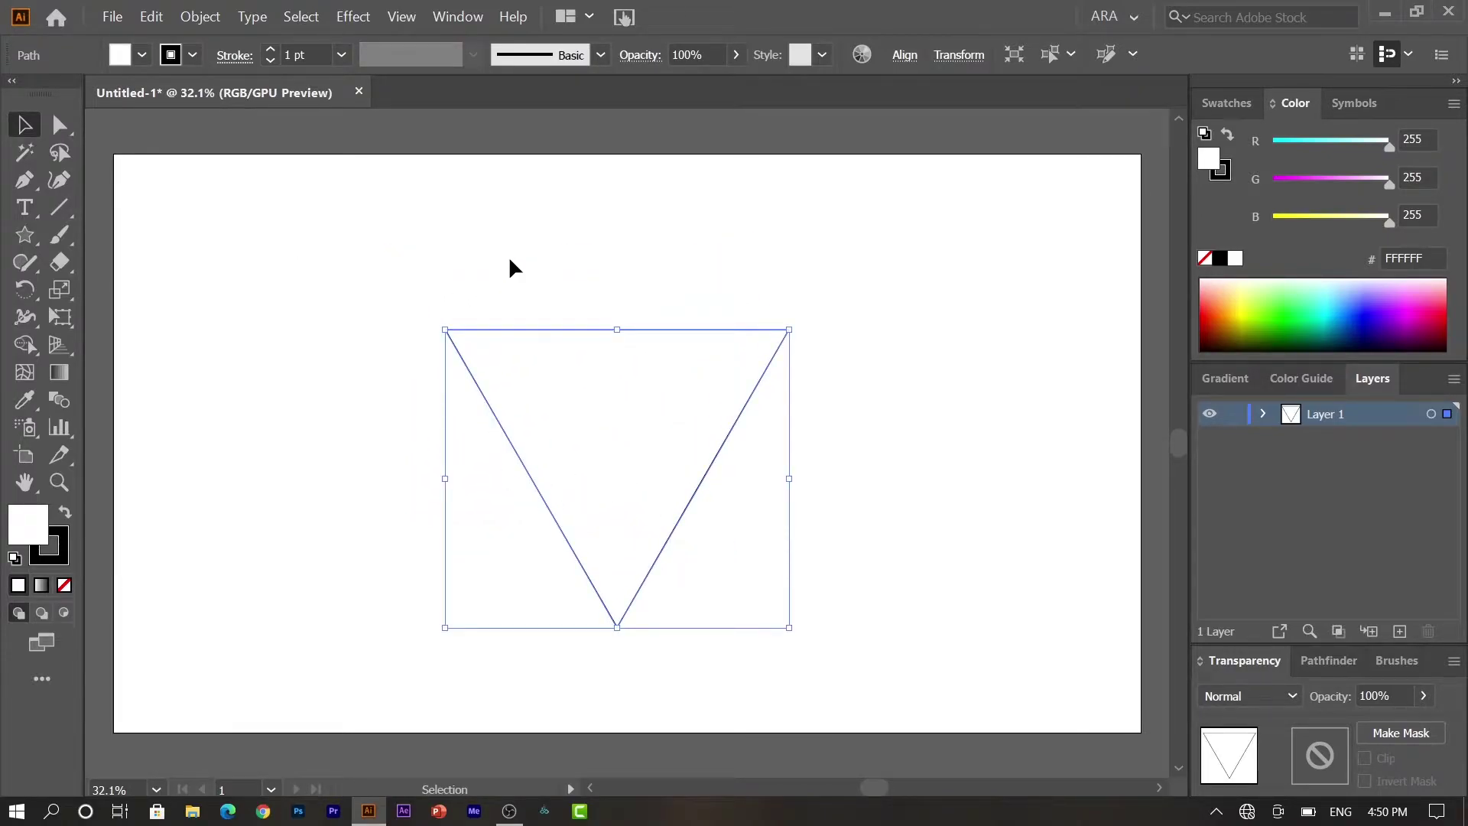
- Bend the triangle's top edge upward into a curved arc with Direct Selection
key("a")
mouse_move(617, 330)
left_mouse_down()
mouse_move(617, 211)
mouse_move(642, 456)
mouse_move(635, 589)
left_mouse_up()
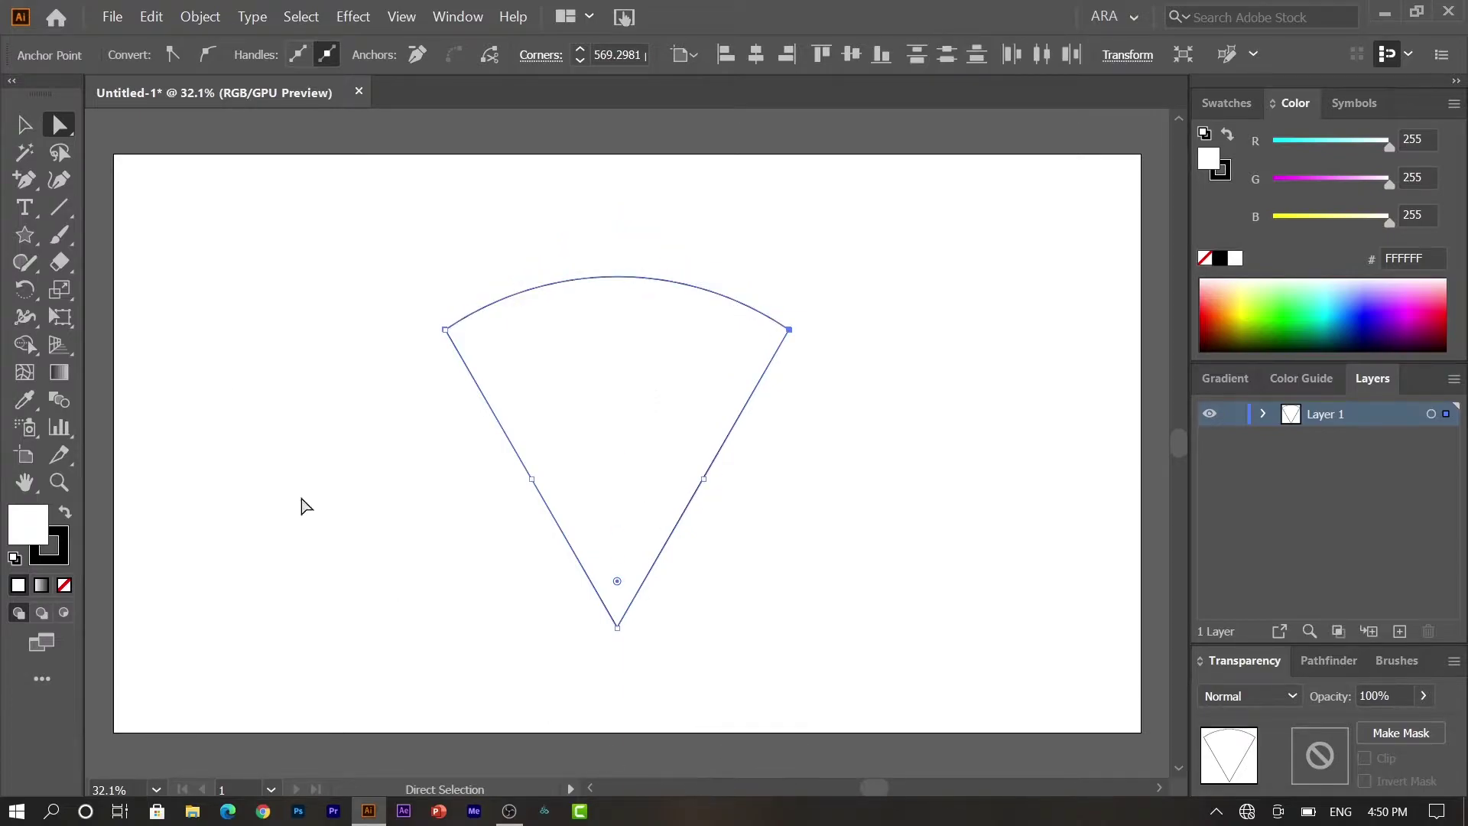
left_click(25, 129)
- Set the wedge's stroke weight to 10 pt
left_click(385, 481)
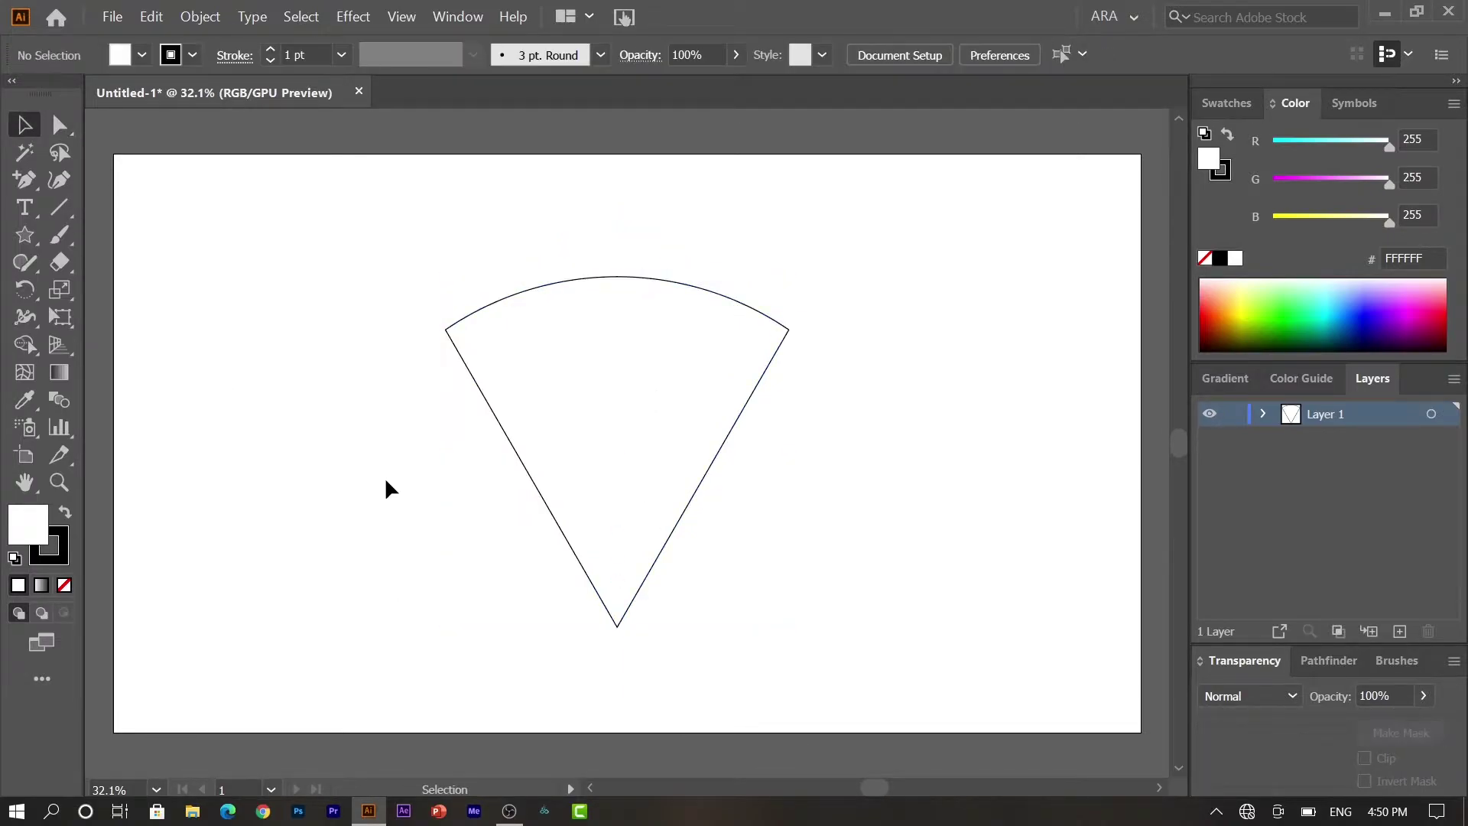
mouse_move(375, 281)
left_mouse_down()
mouse_move(548, 423)
mouse_move(528, 403)
left_mouse_up()
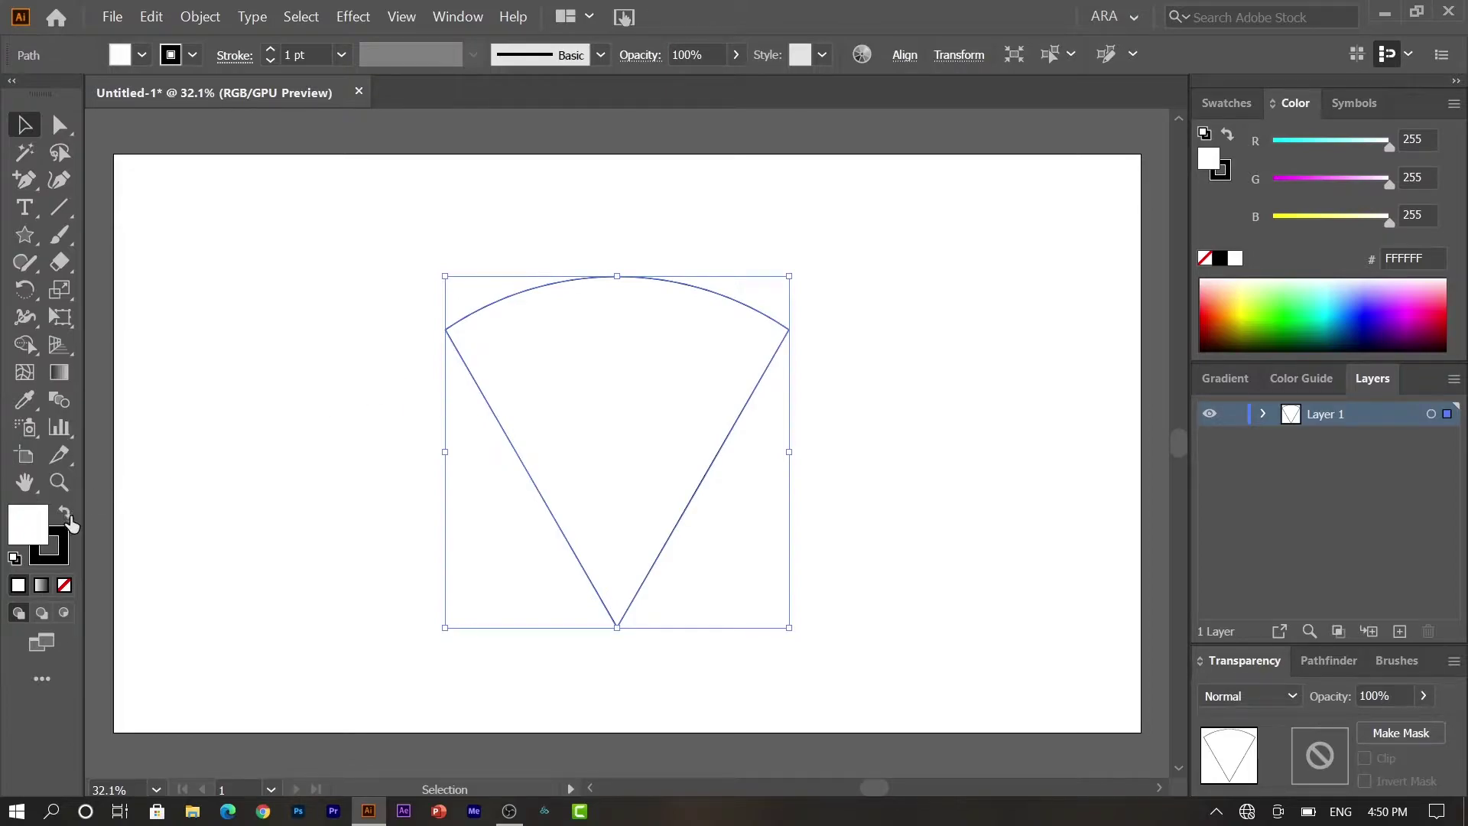
left_click(318, 58)
type("4")
key("Return")
key("Up")
key("Up")
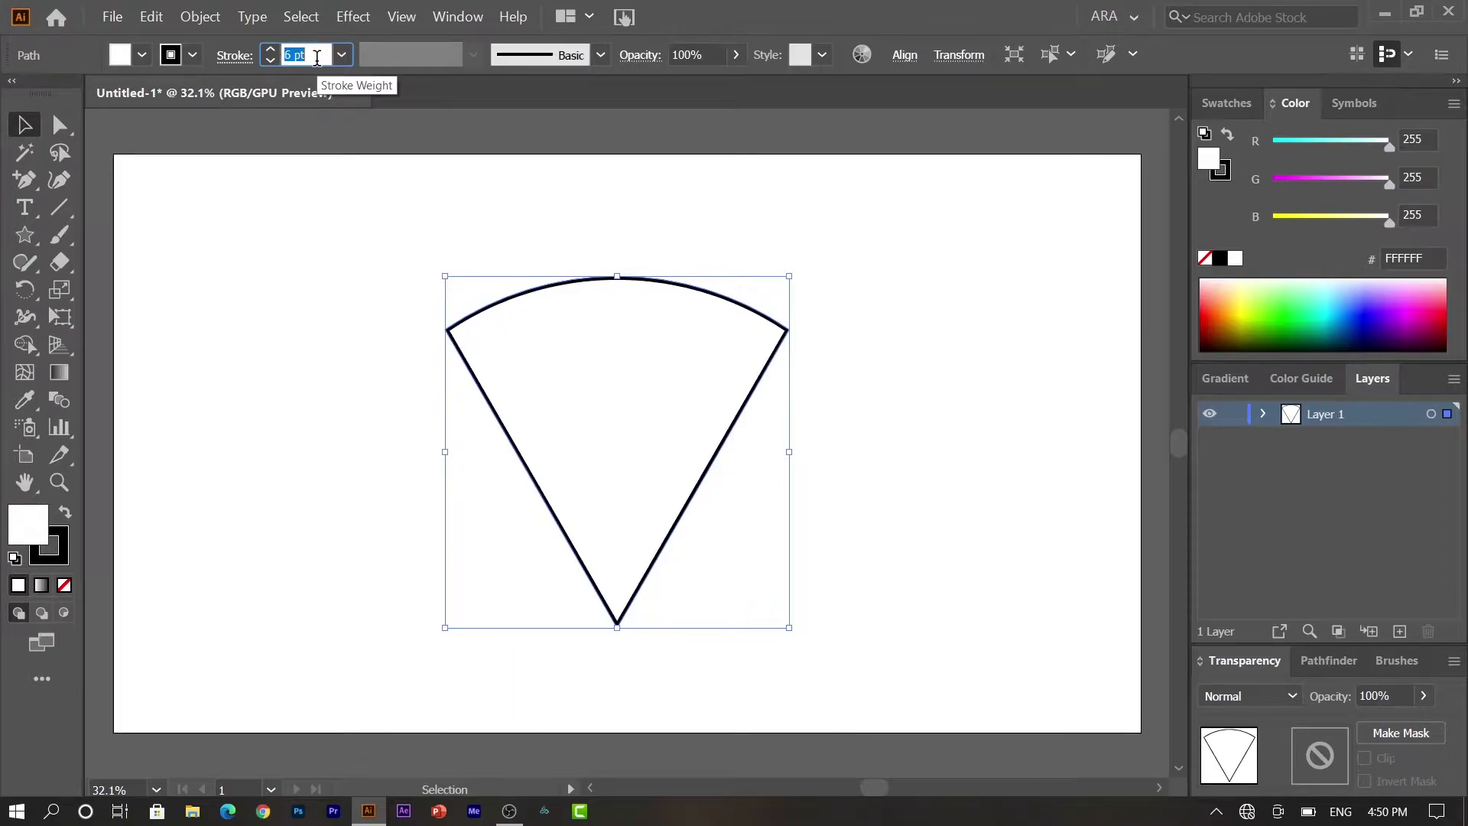
key("Up")
key("Up")
key("Up")
key("Up")
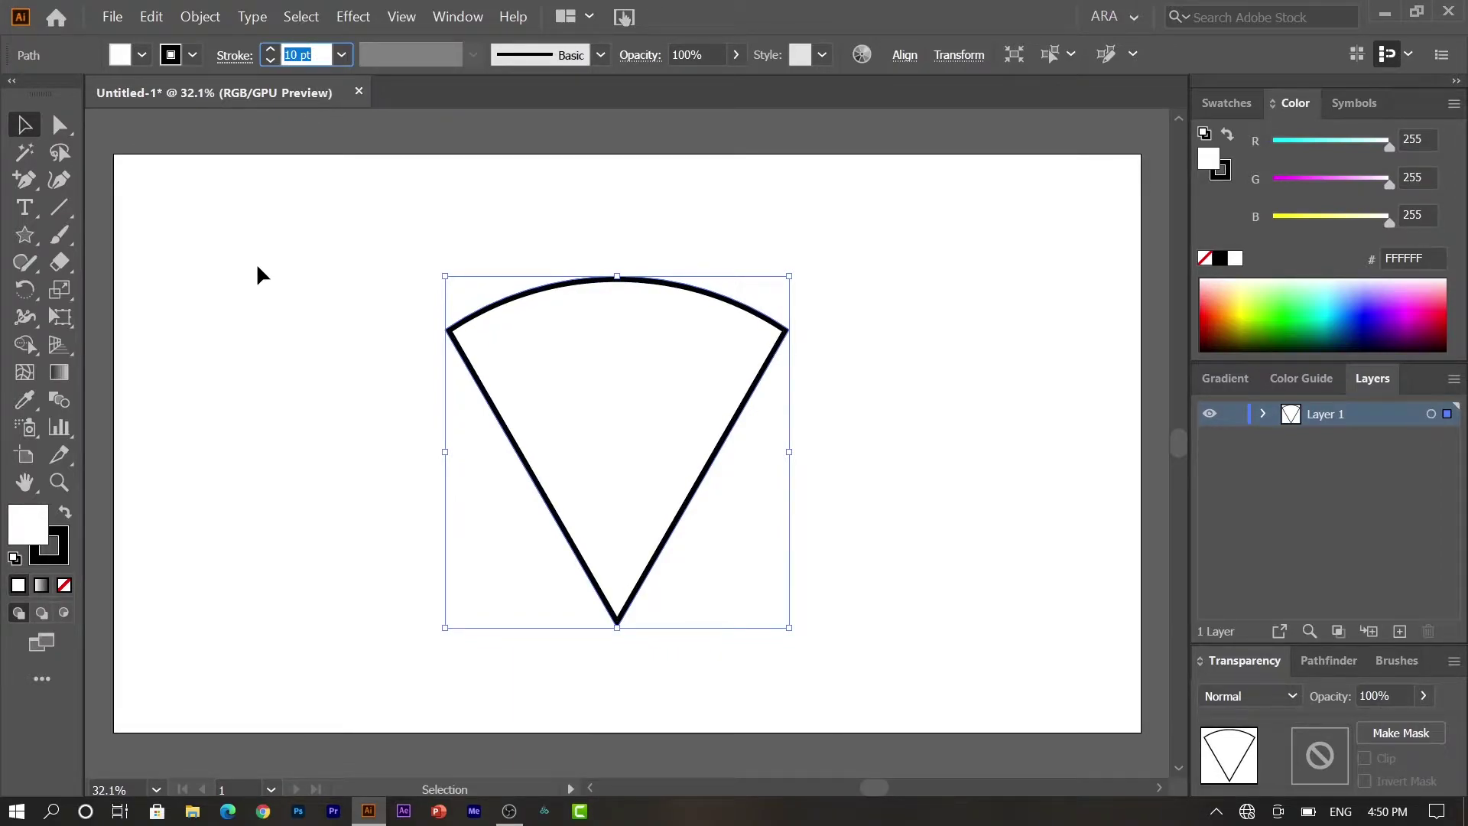
- Recolour the wedge's outline dark grey from the Swatches panel
left_click(1228, 177)
left_click(1230, 104)
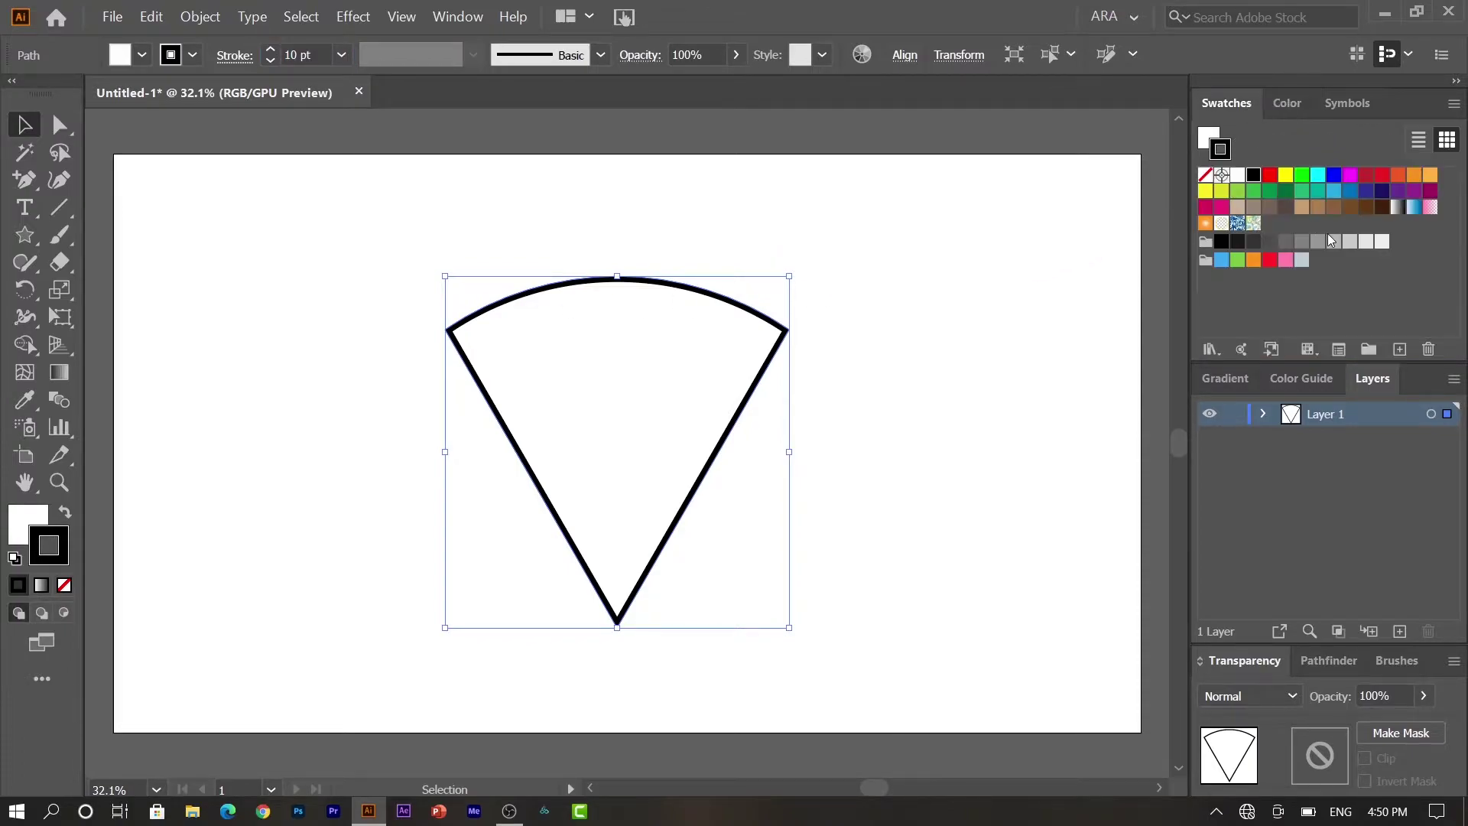
left_click(1255, 241)
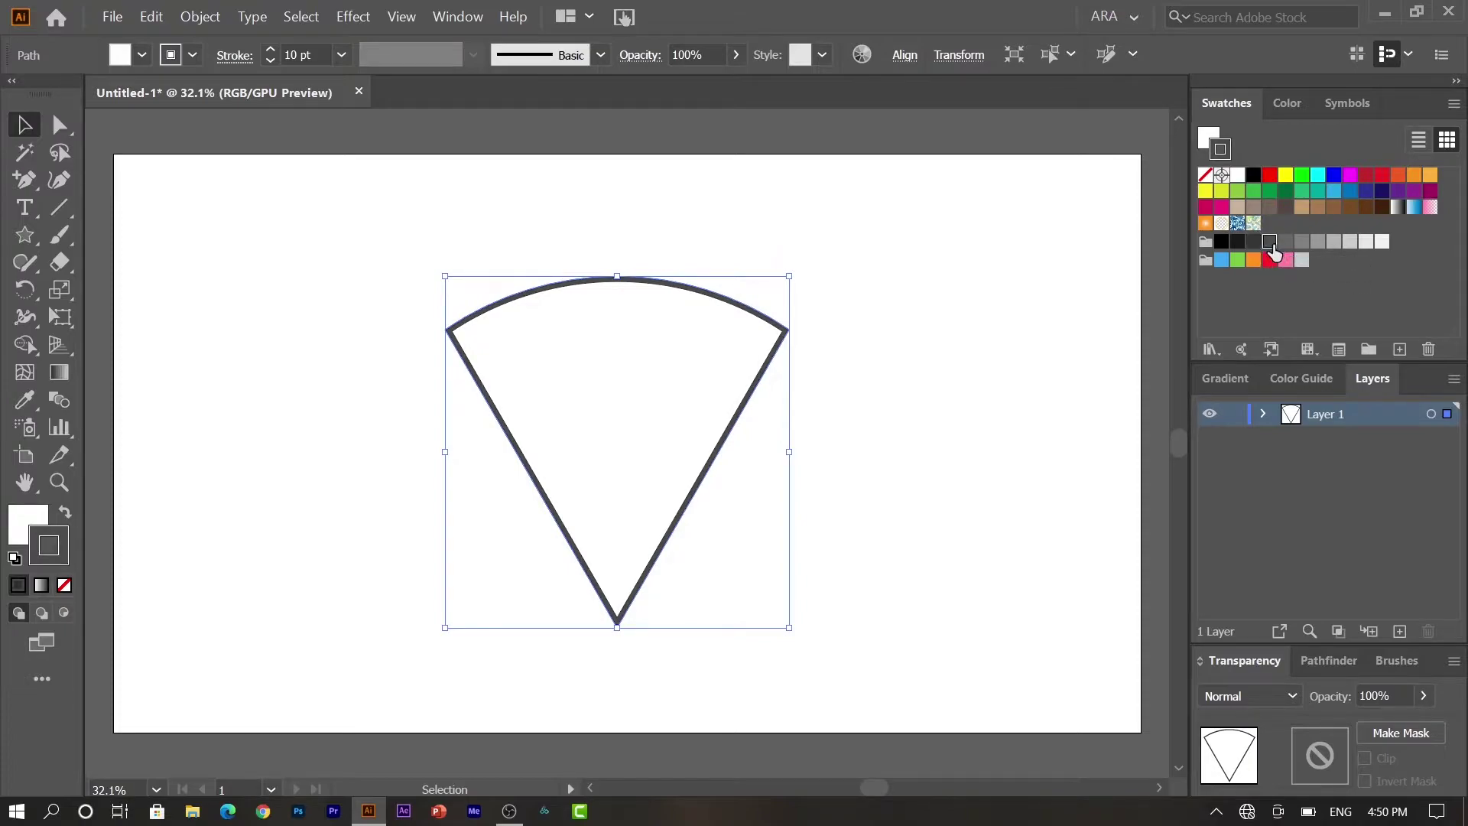
left_click(986, 354)
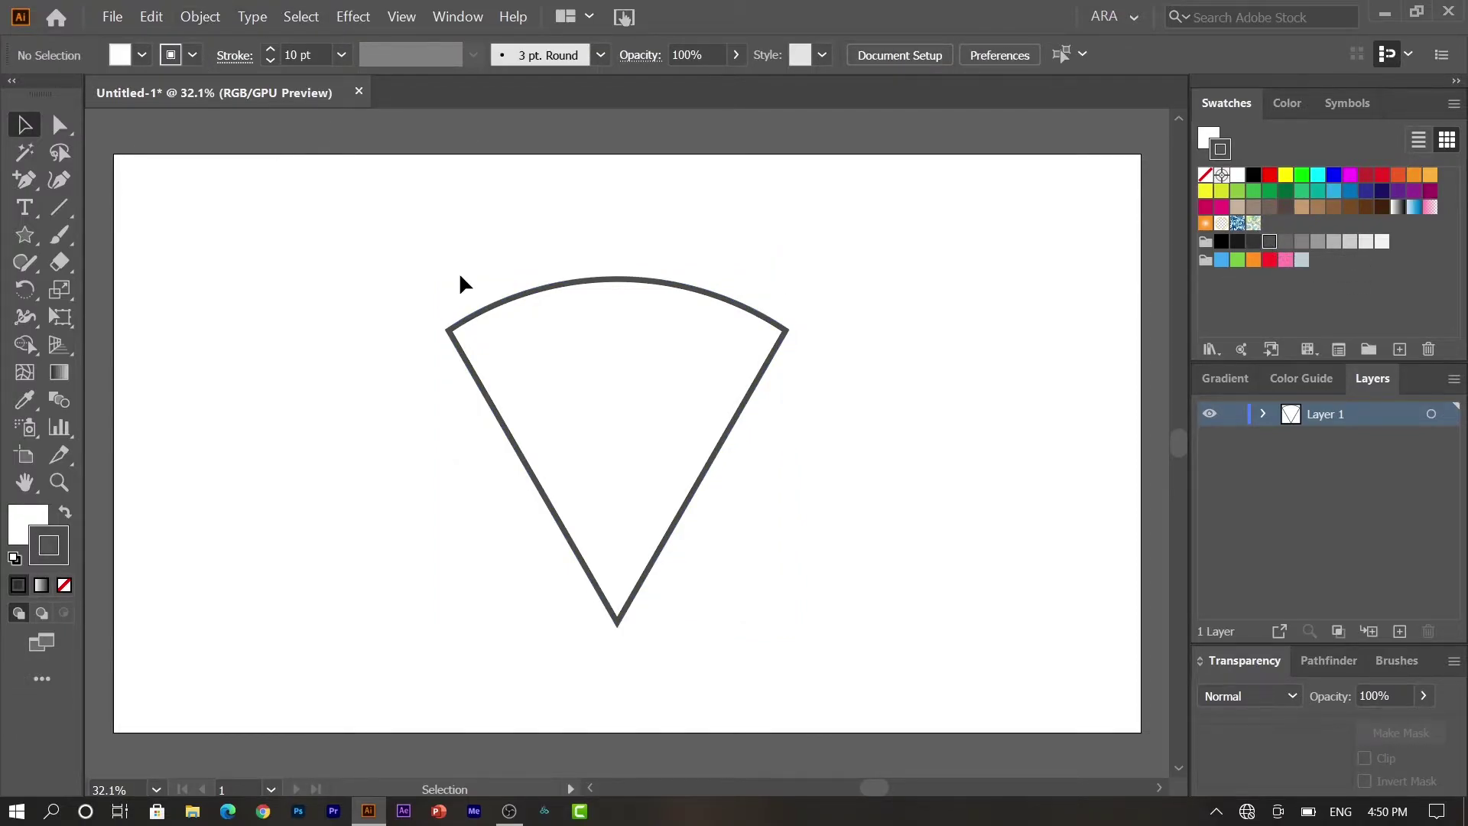
- Fill the wedge with orange, then raise G in the Color panel to get FBC13B
left_click_drag(437, 267, 533, 372)
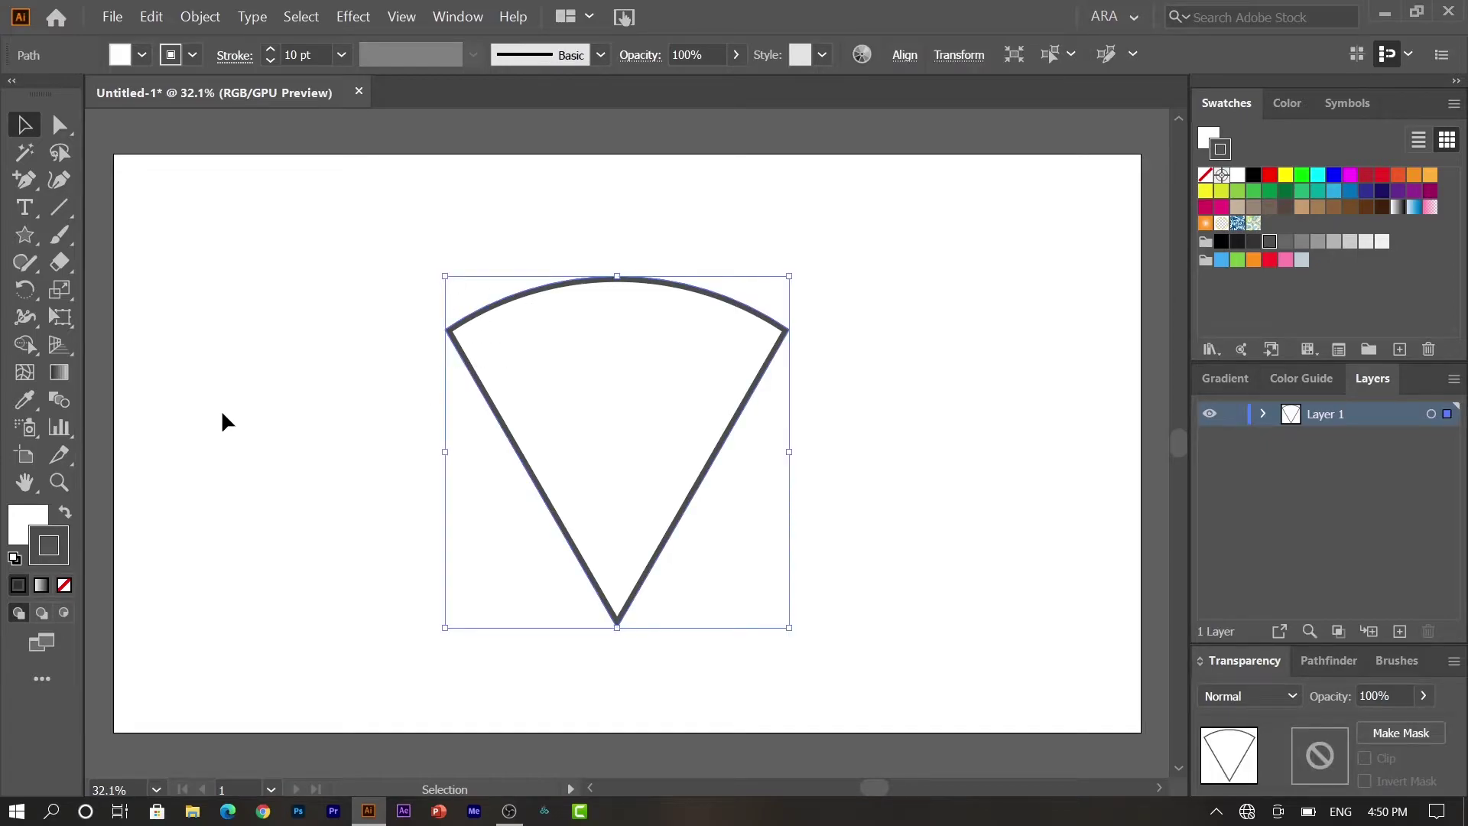
left_click(36, 514)
left_click(1255, 104)
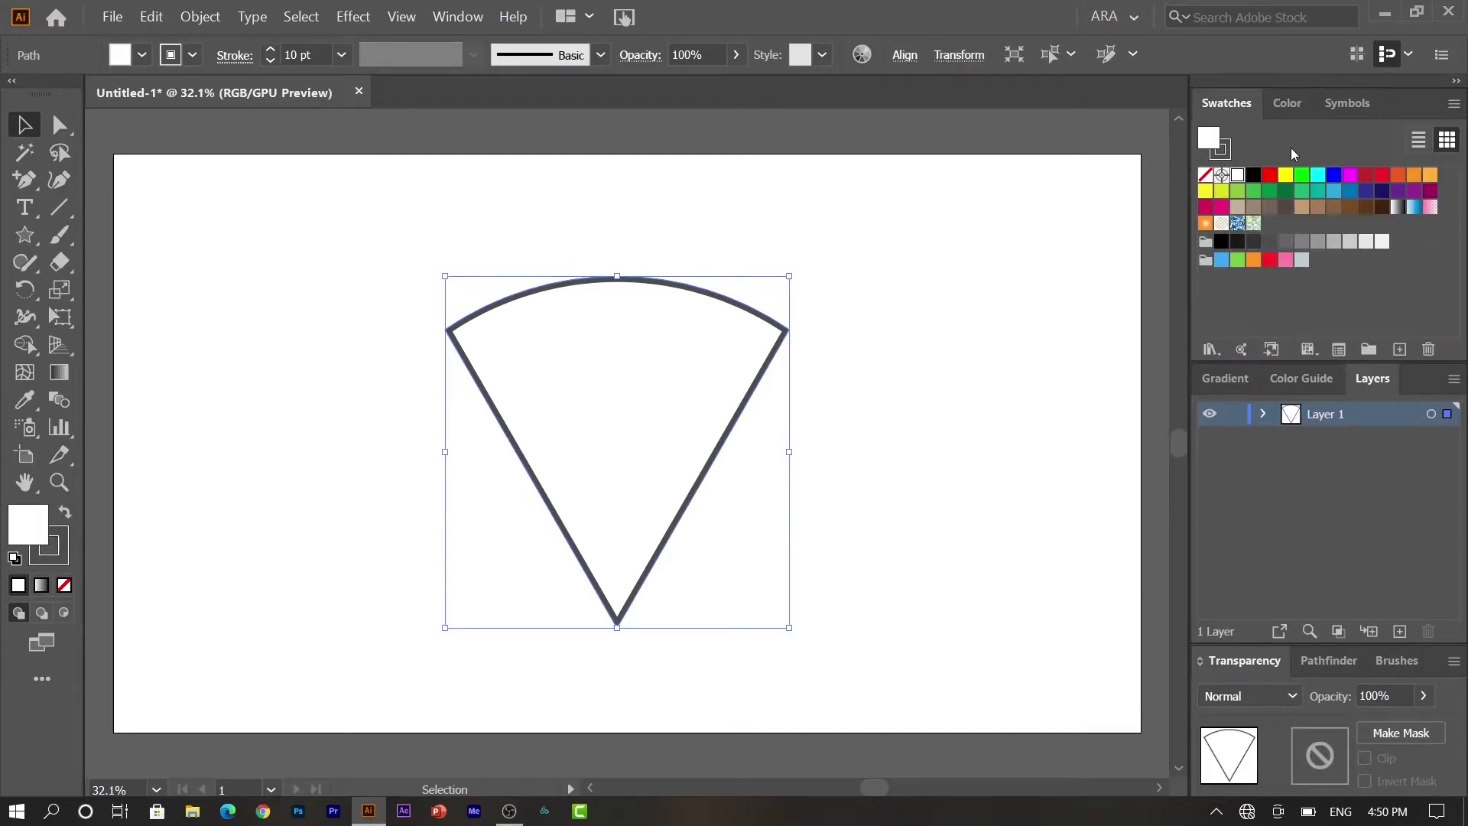
left_click(1429, 177)
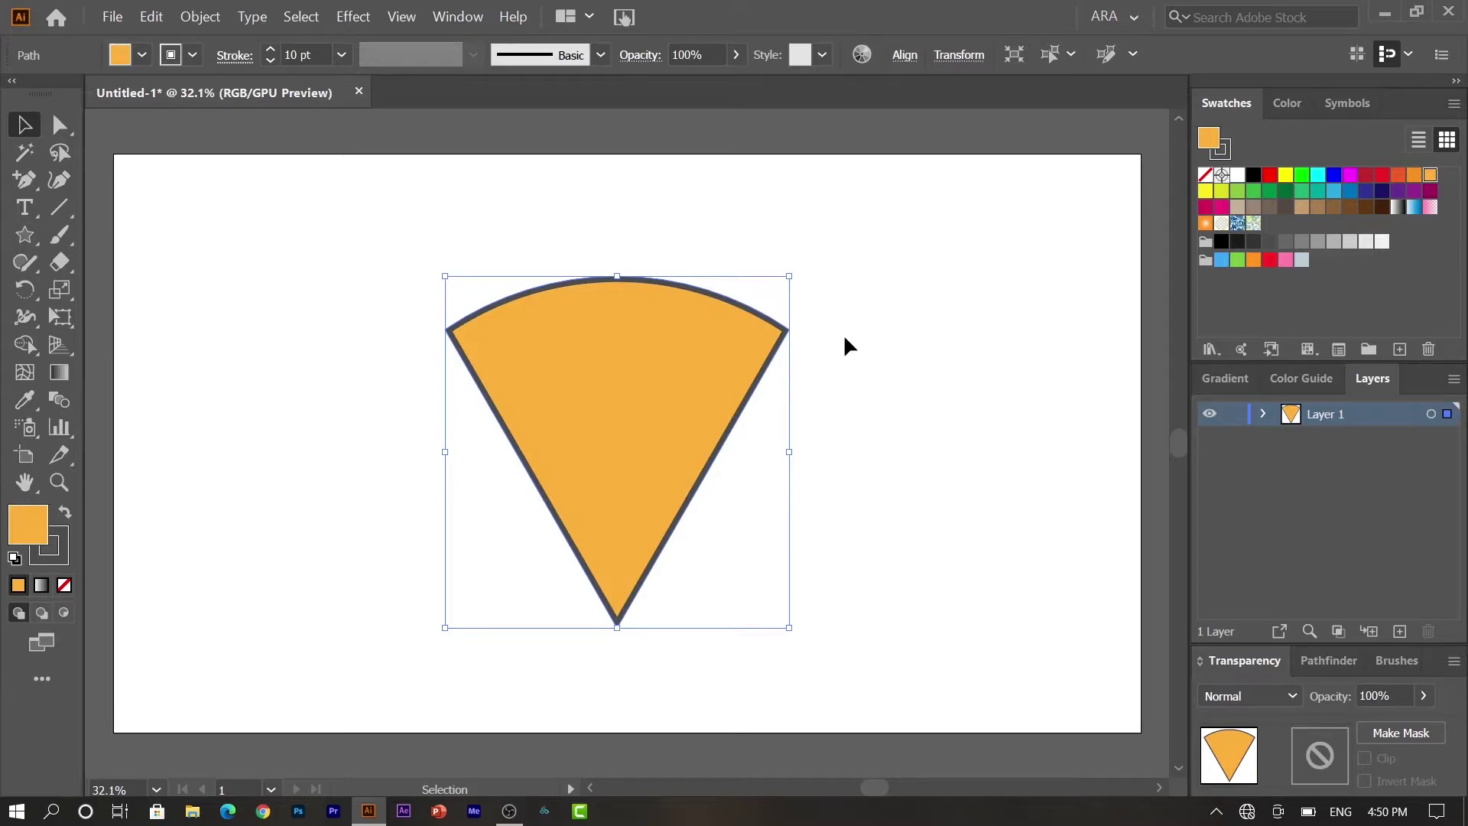
left_click(1286, 104)
left_click_drag(1353, 185, 1363, 183)
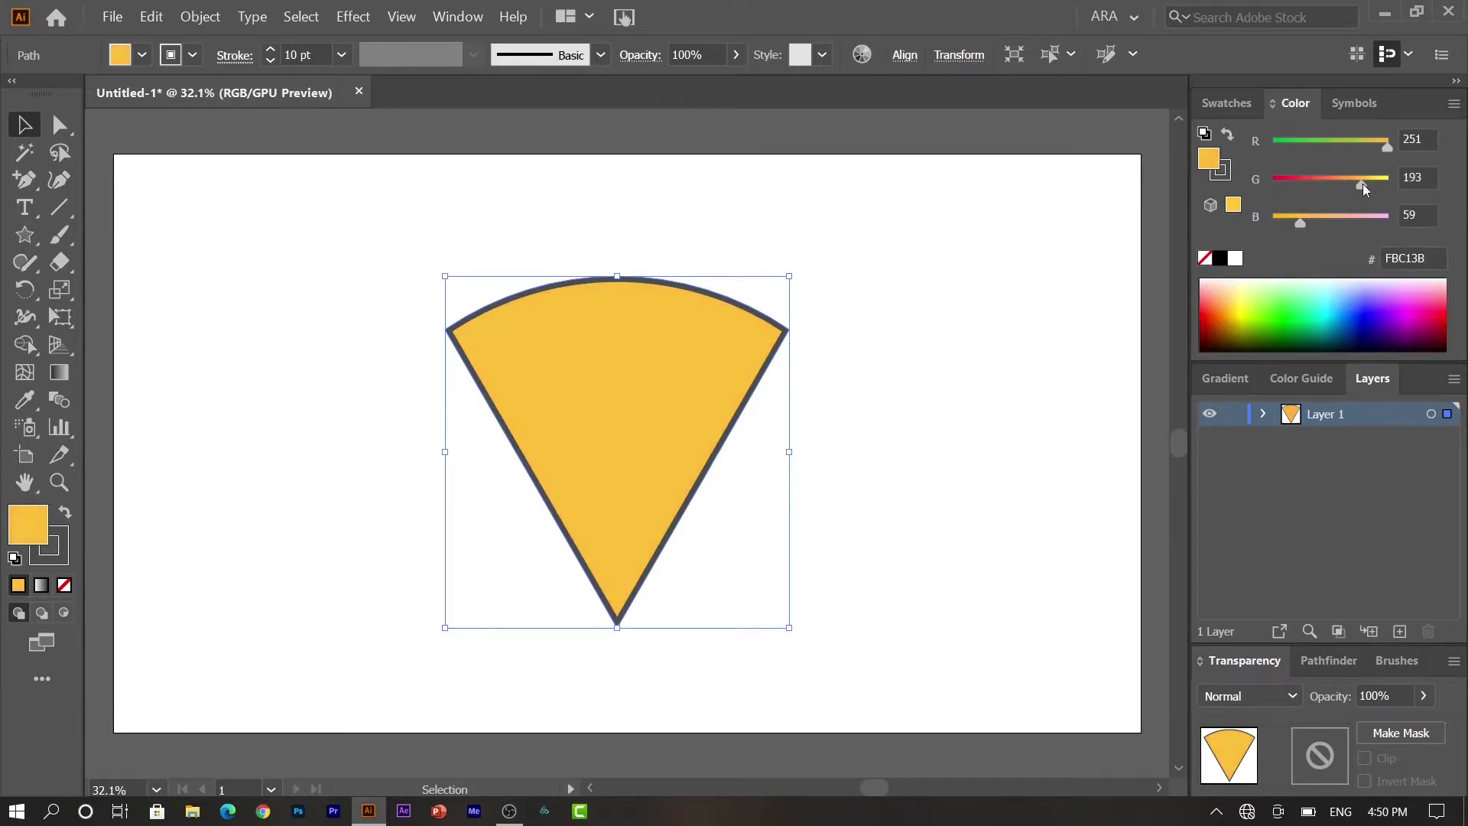
left_click(962, 391)
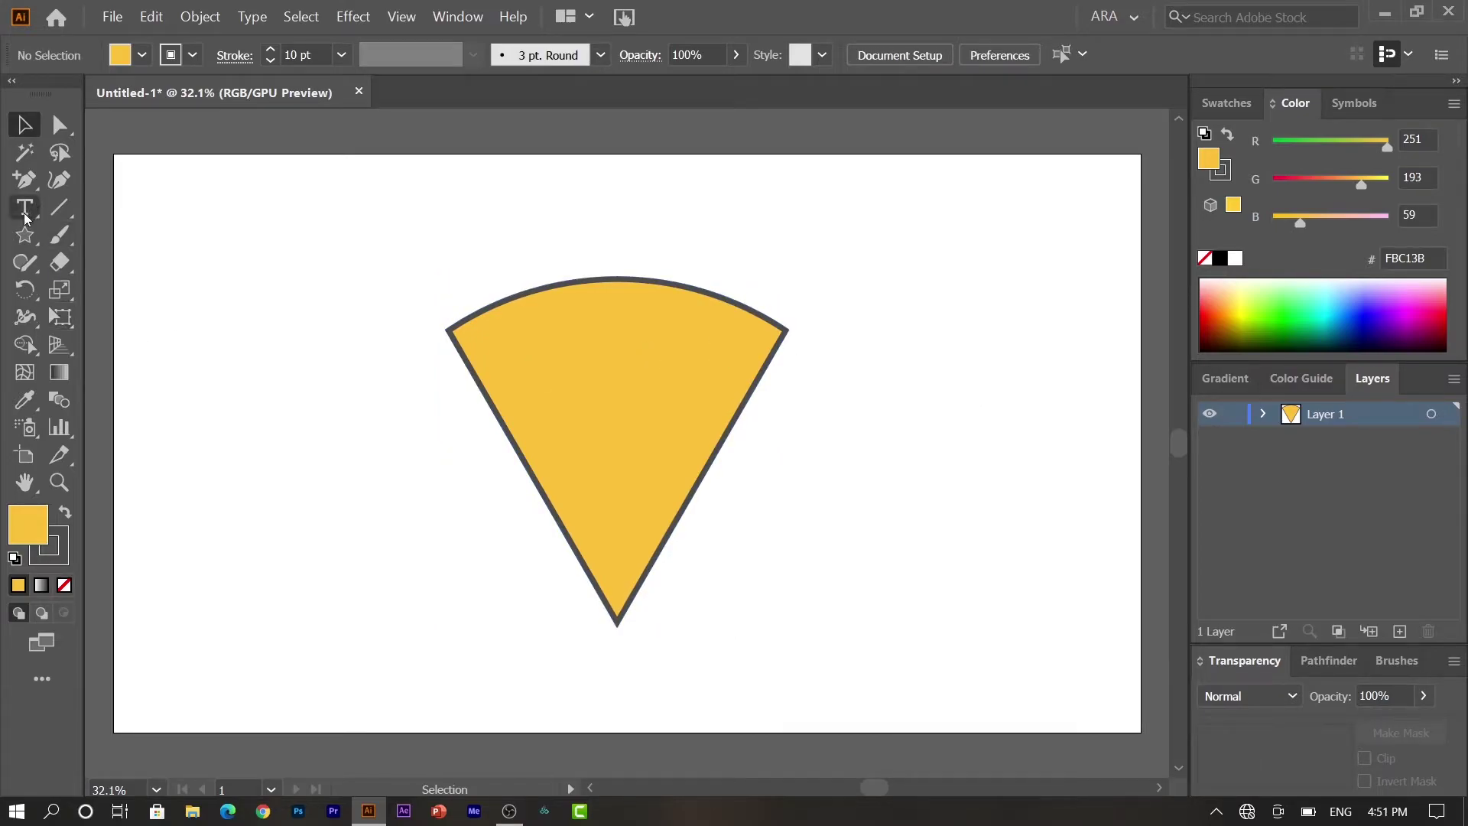
- Draw a large circle left of the wedge and a small circle below it
left_click(26, 236)
left_click_drag(26, 237, 115, 288)
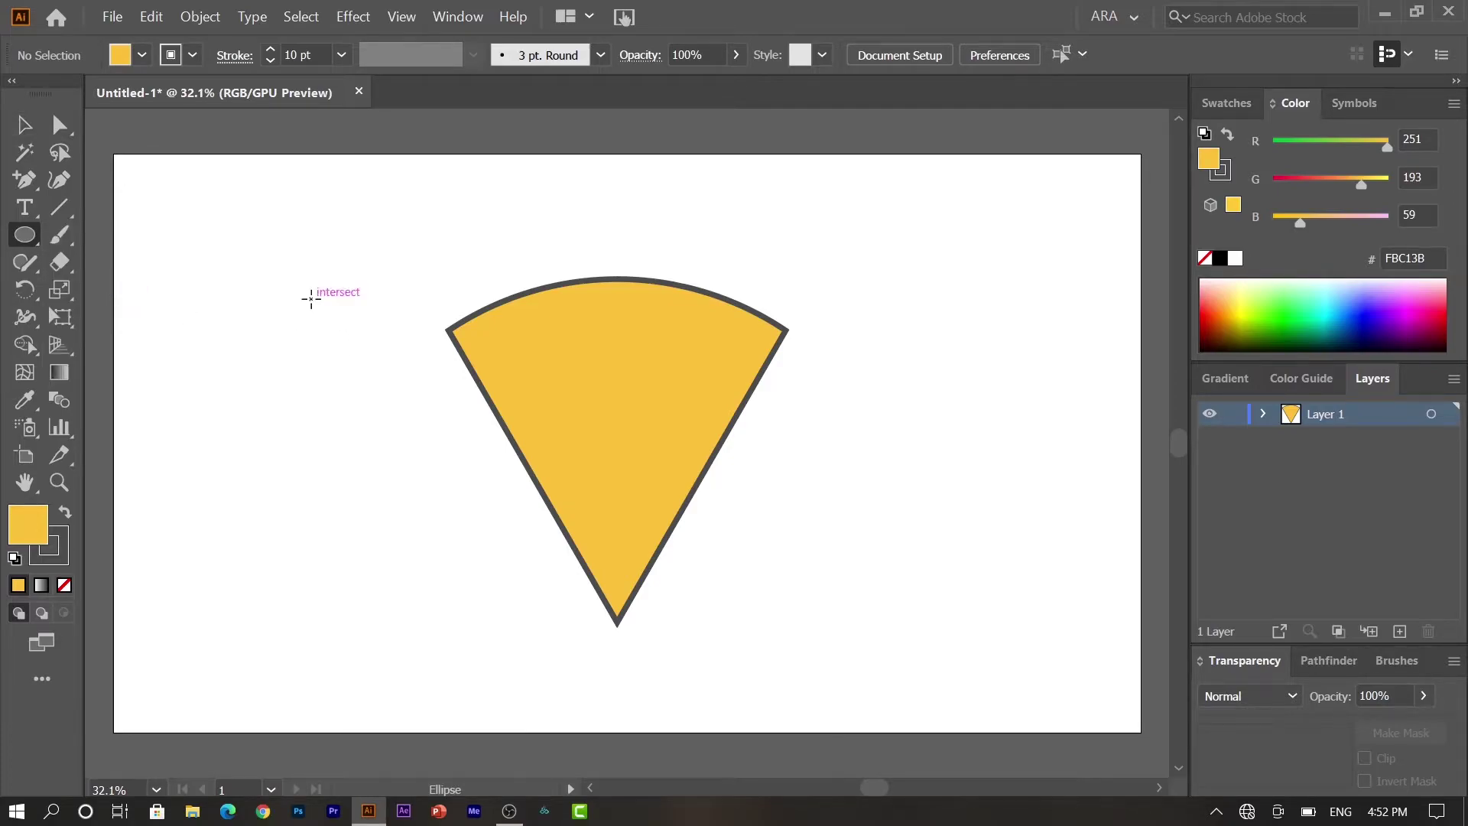
left_click_drag(310, 299, 381, 368)
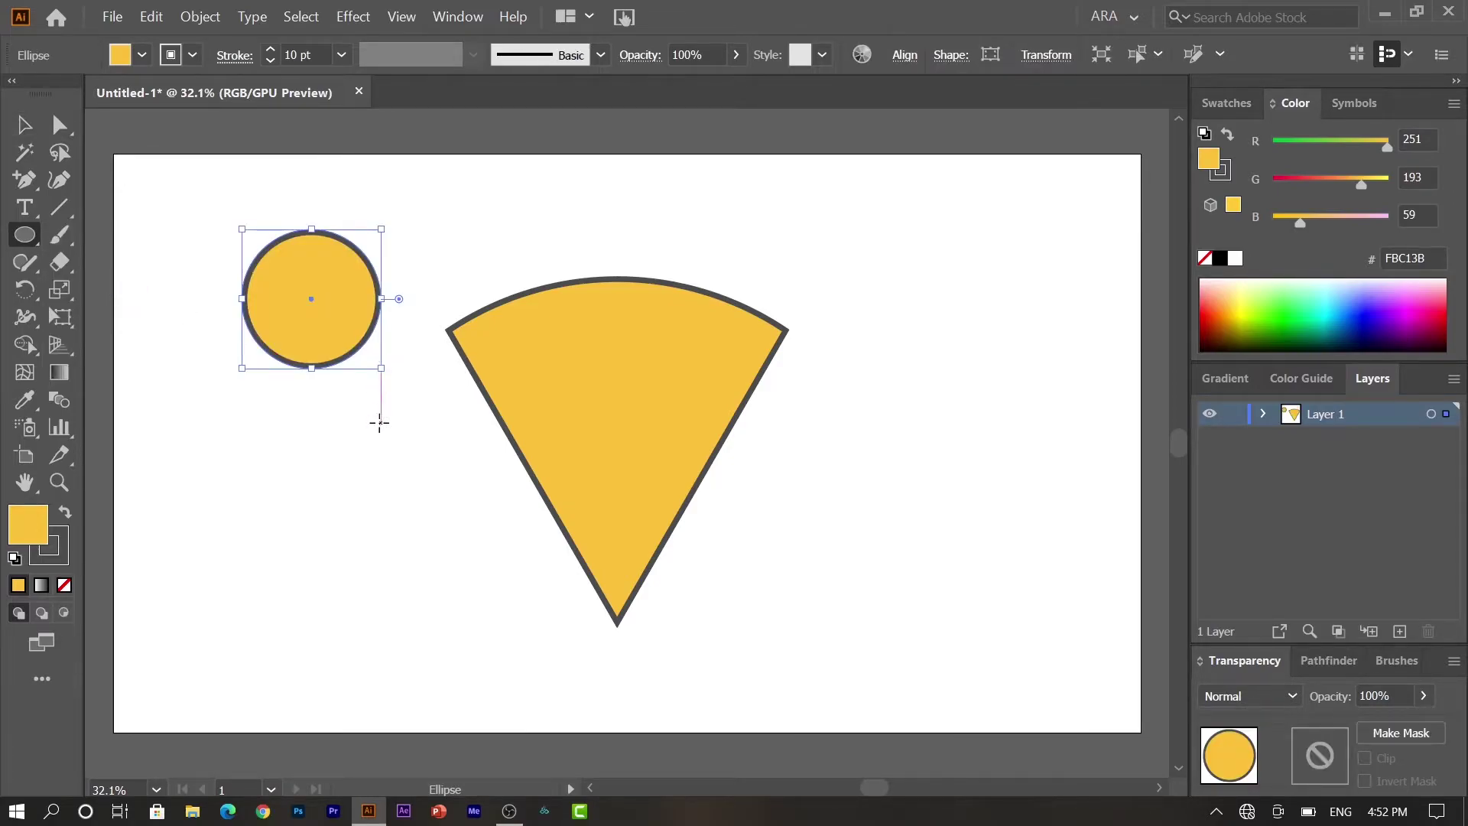
left_click_drag(381, 422, 393, 434)
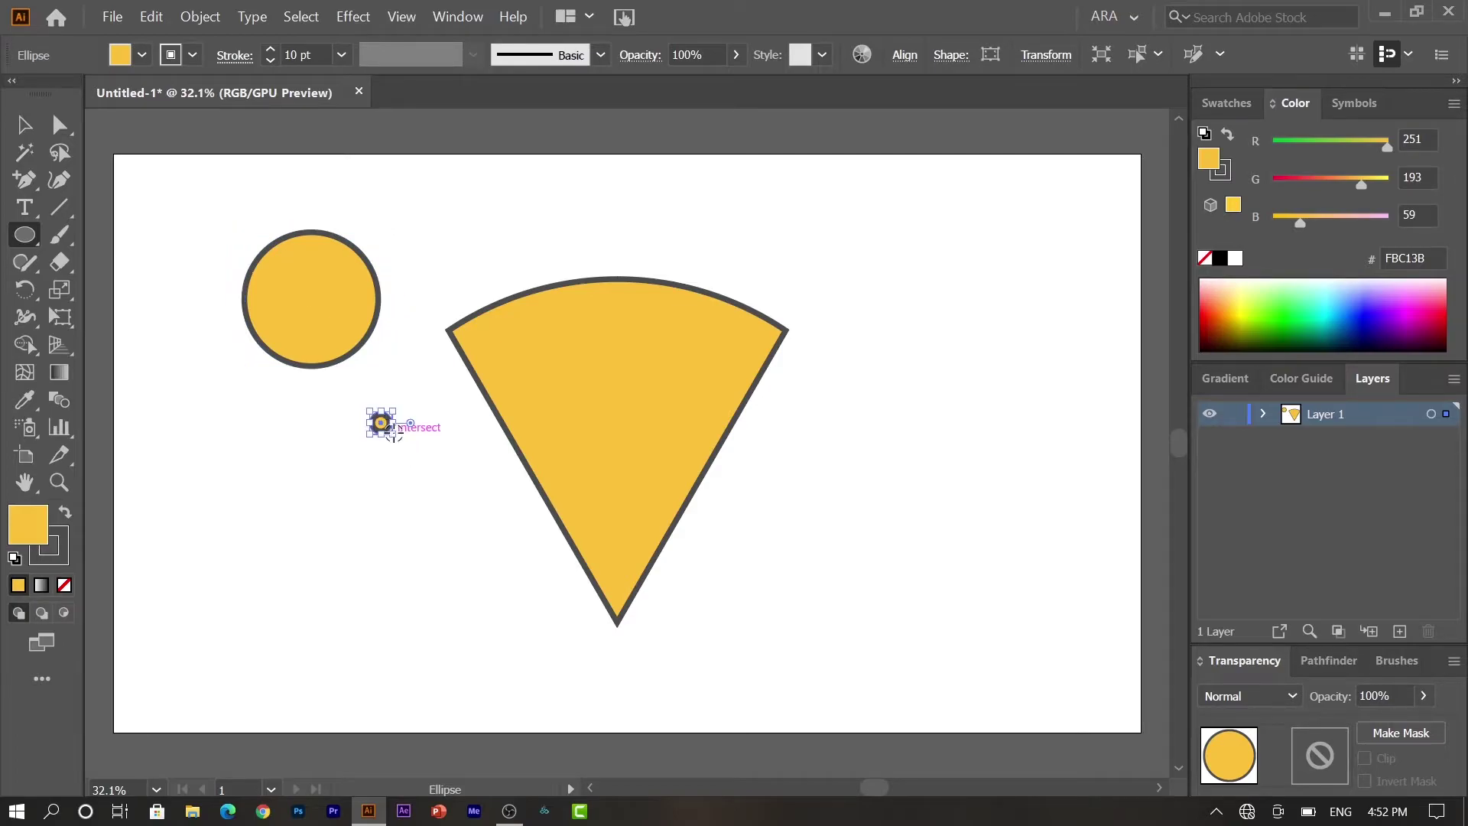
- Set the stroke of both circles to None
left_click(27, 132)
left_click_drag(175, 184, 385, 437)
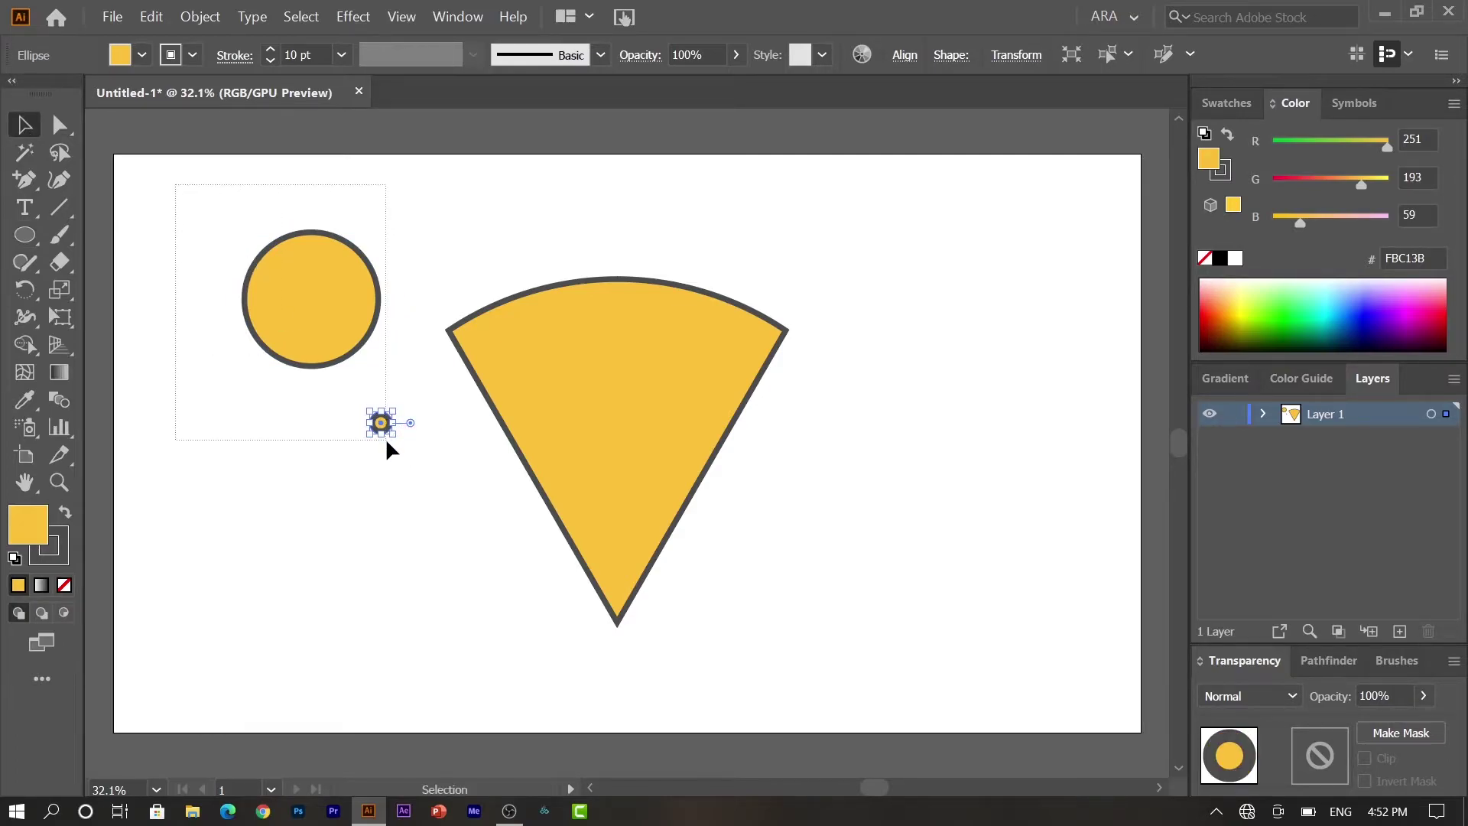
left_click(67, 537)
left_click(68, 579)
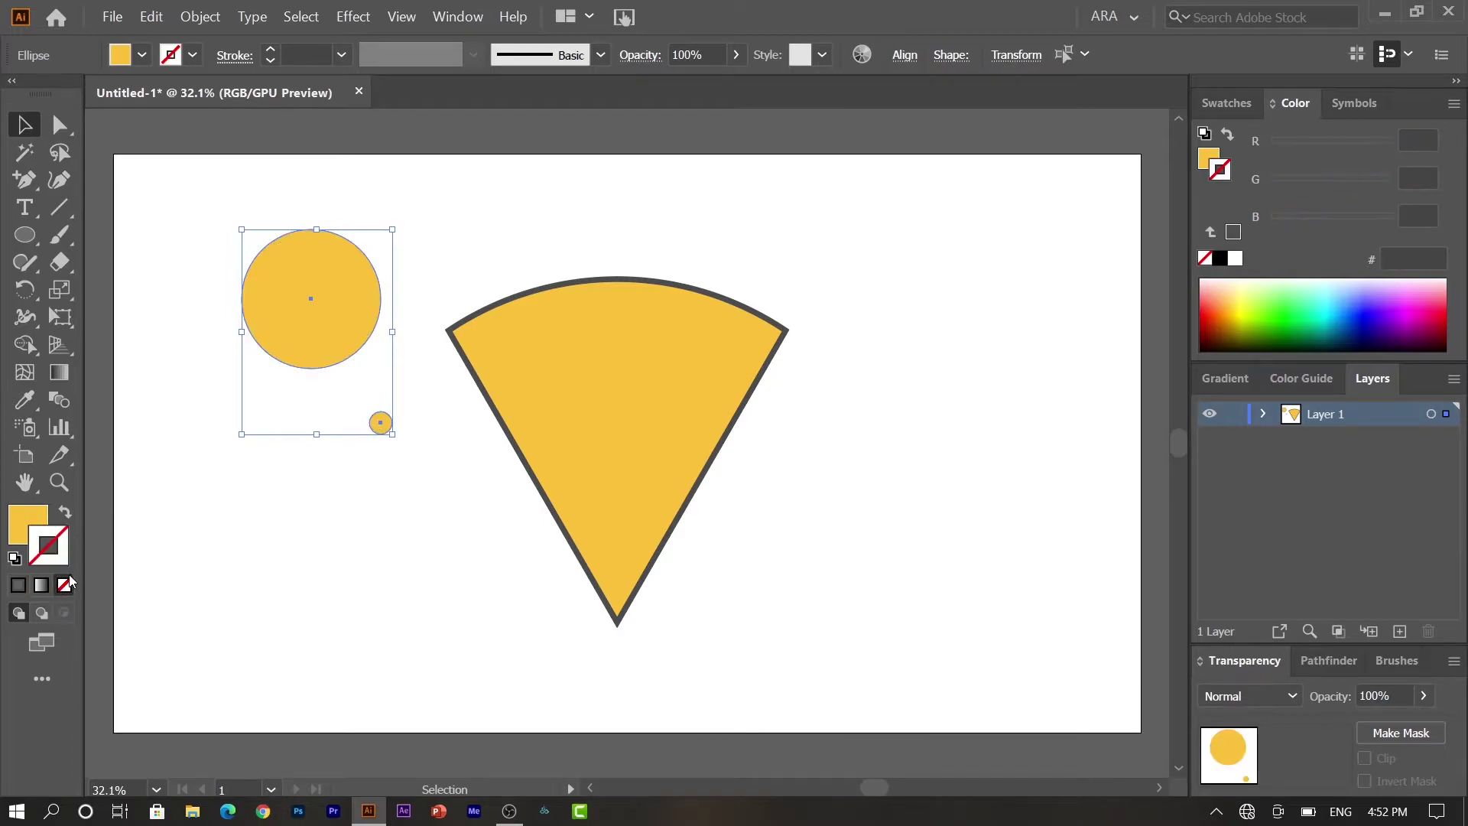
left_click(20, 526)
left_click(195, 524)
- Fill the large circle with a dark crimson red swatch
left_click(272, 303)
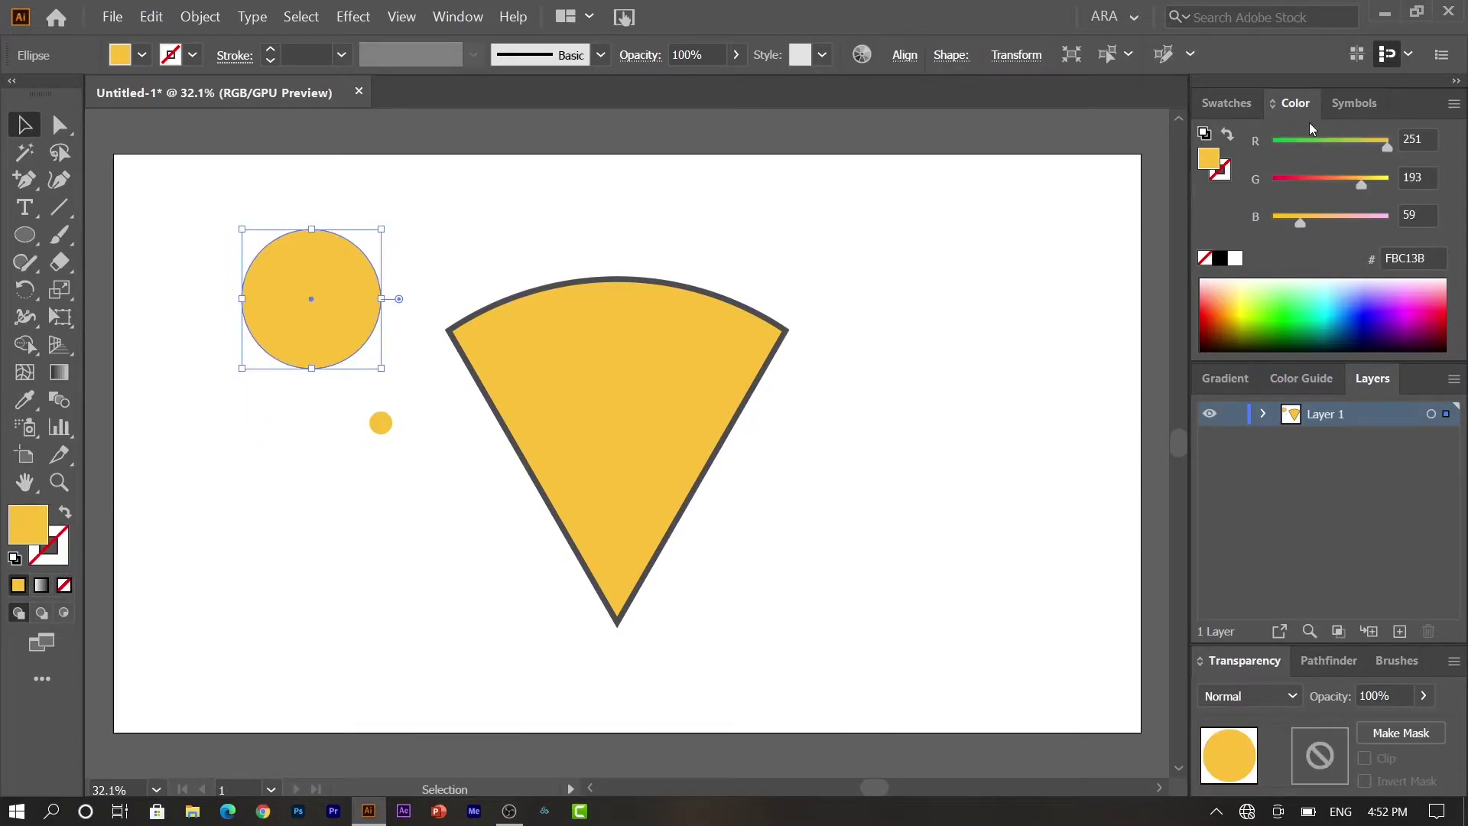
left_click(1231, 101)
left_click(1384, 176)
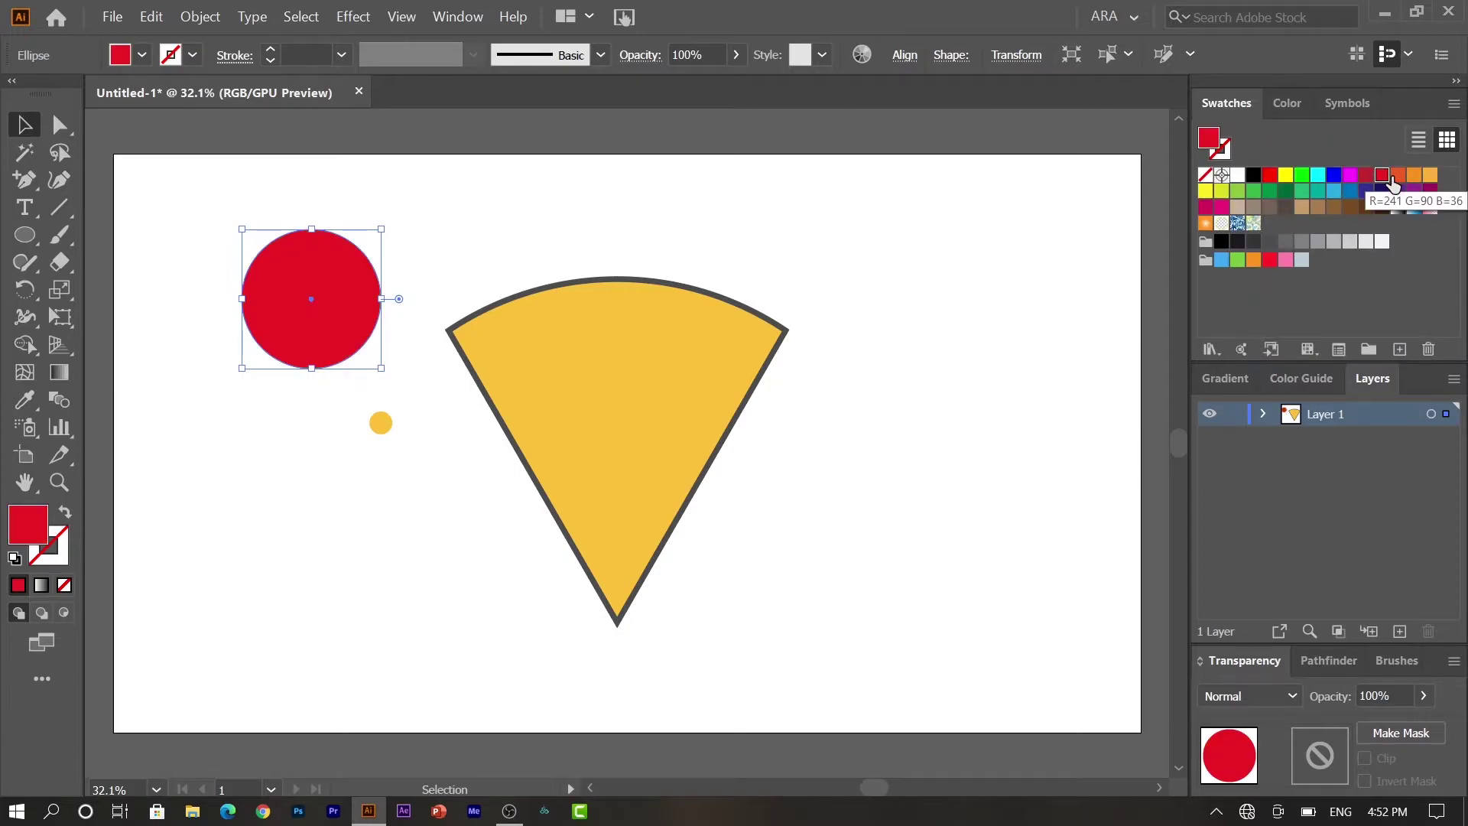
left_click(1365, 178)
left_click(814, 541)
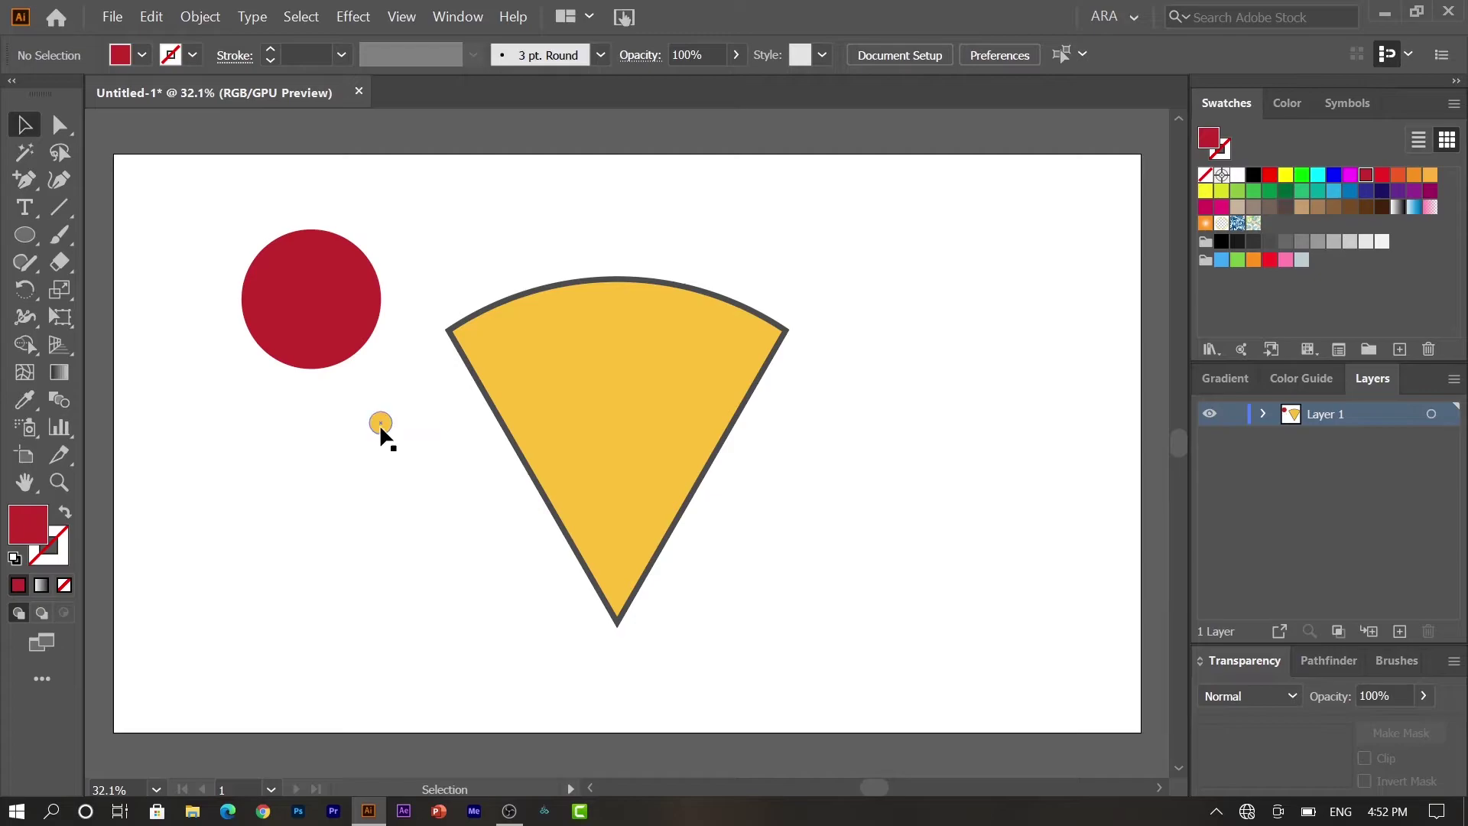
- Move the small dot onto the red circle, colour it orange-red and reposition it
left_click_drag(380, 425, 335, 342)
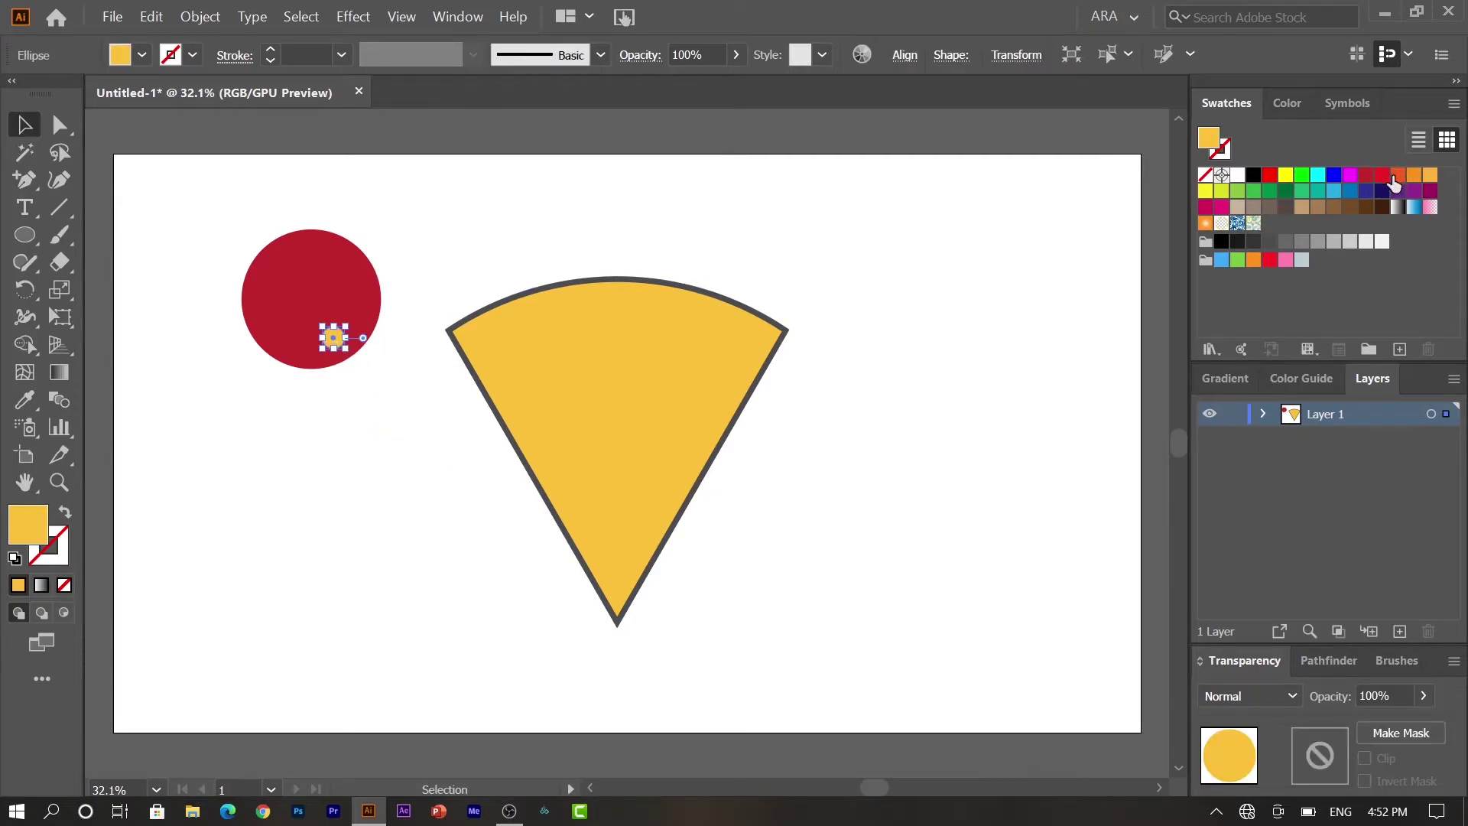
left_click(1395, 176)
left_click(912, 359)
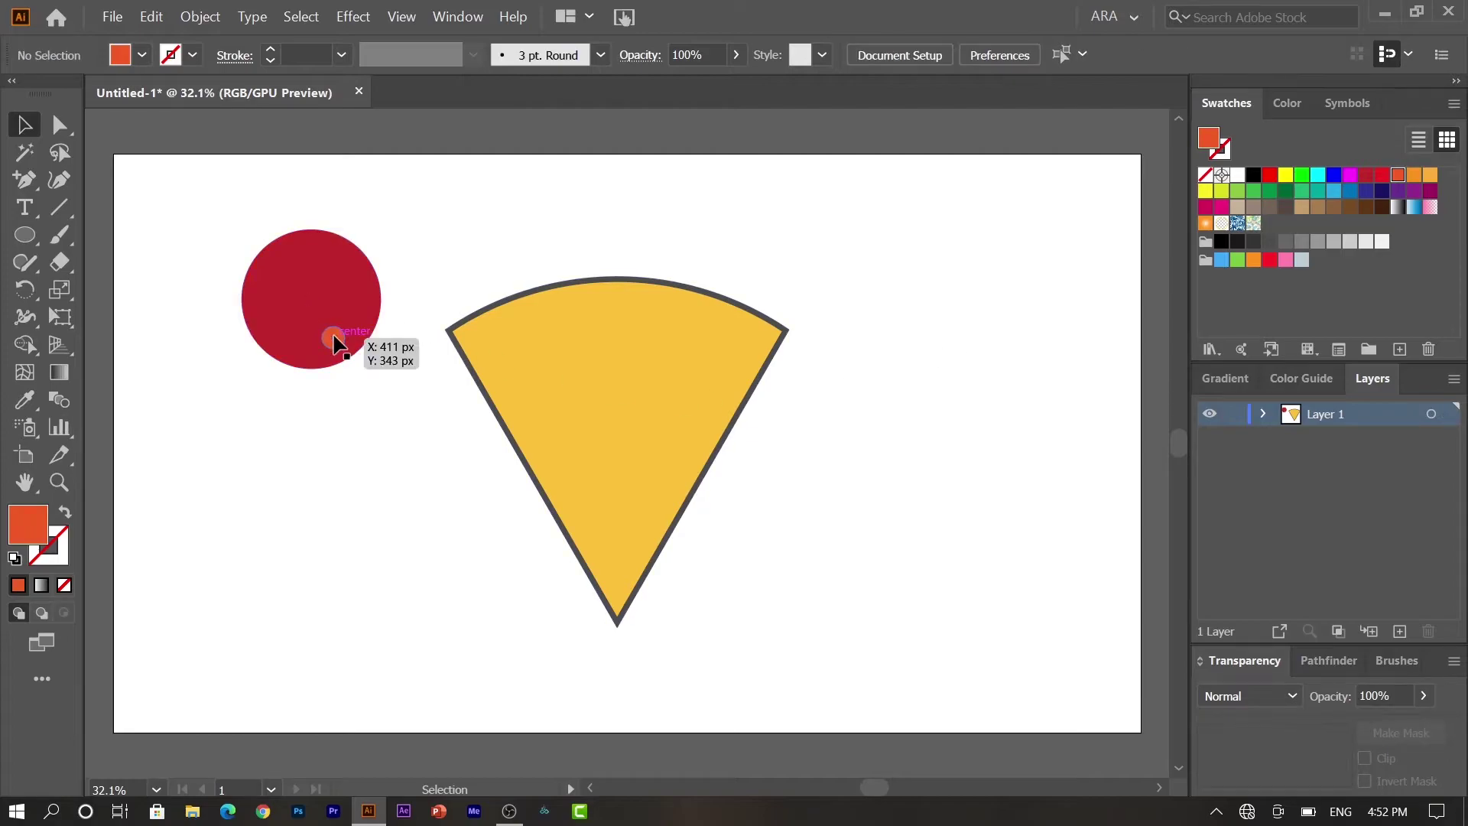
mouse_move(334, 340)
left_mouse_down()
mouse_move(301, 313)
mouse_move(300, 272)
mouse_move(289, 309)
left_mouse_up()
left_click(350, 260)
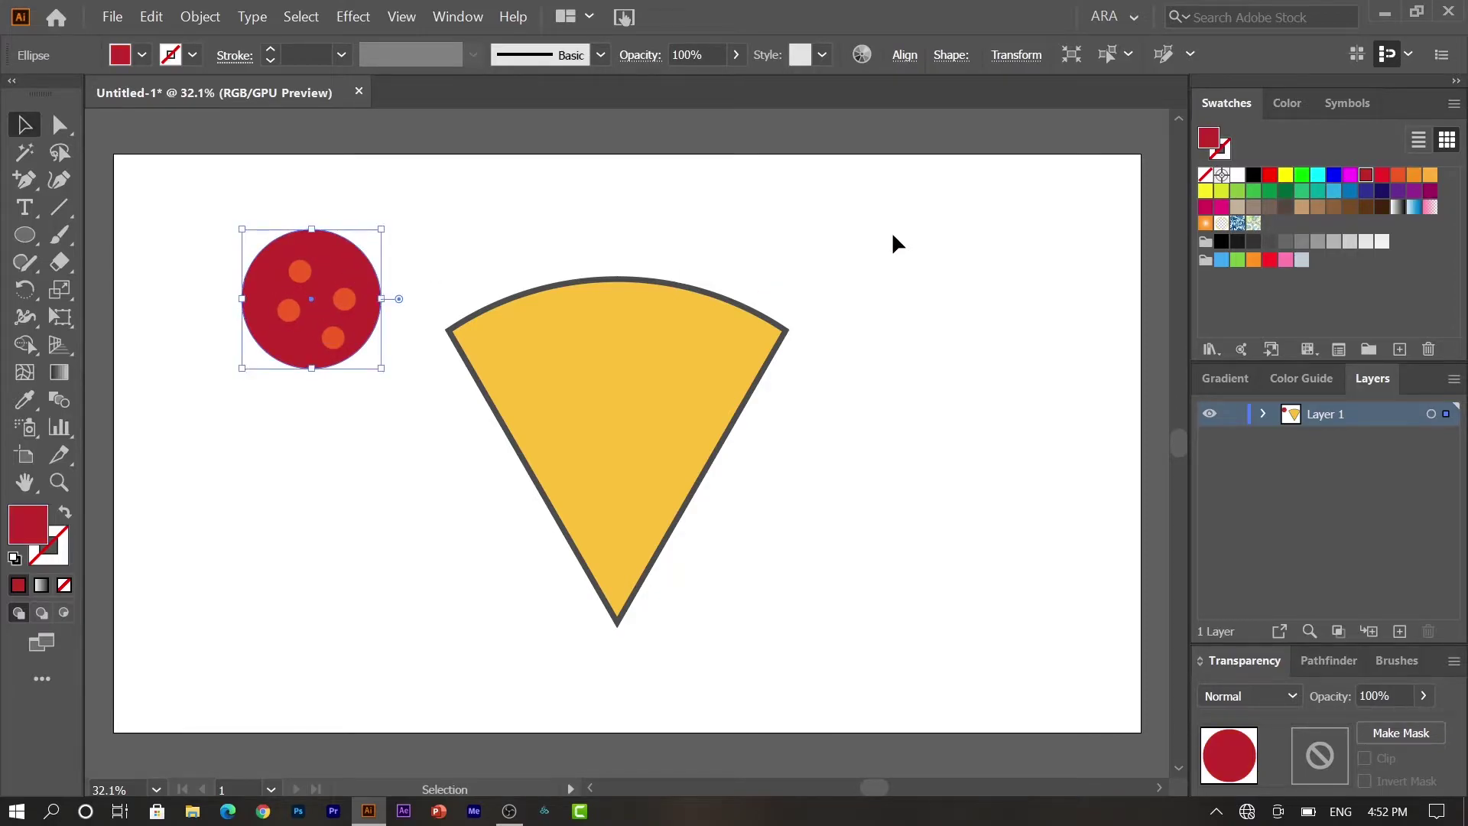
left_click(1285, 102)
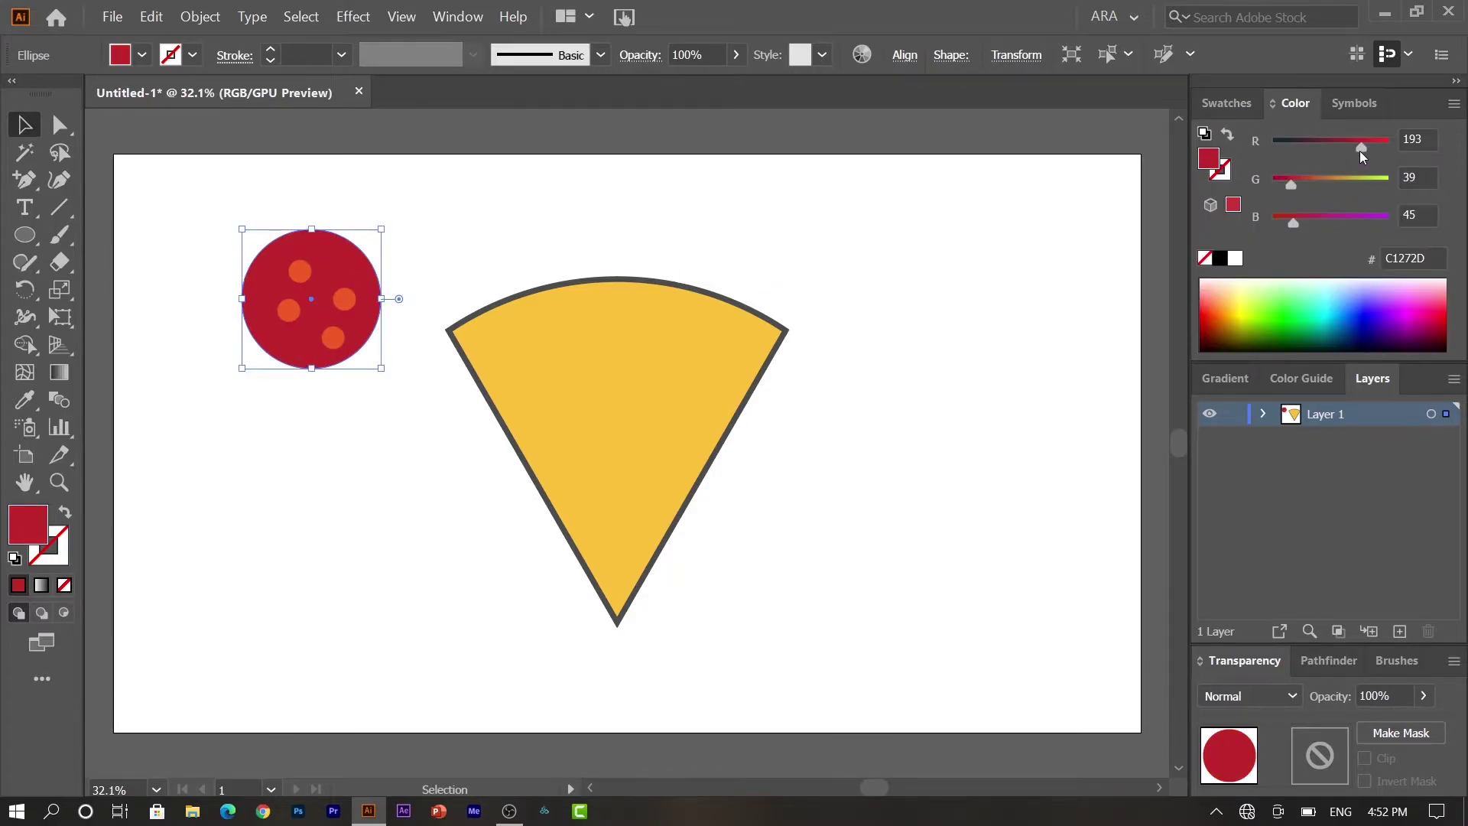
- Brighten the large circle's fill to red D83E43 using the R slider
mouse_move(1361, 147)
left_mouse_down()
mouse_move(1373, 147)
mouse_move(1310, 184)
mouse_move(1305, 218)
mouse_move(1297, 182)
left_mouse_up()
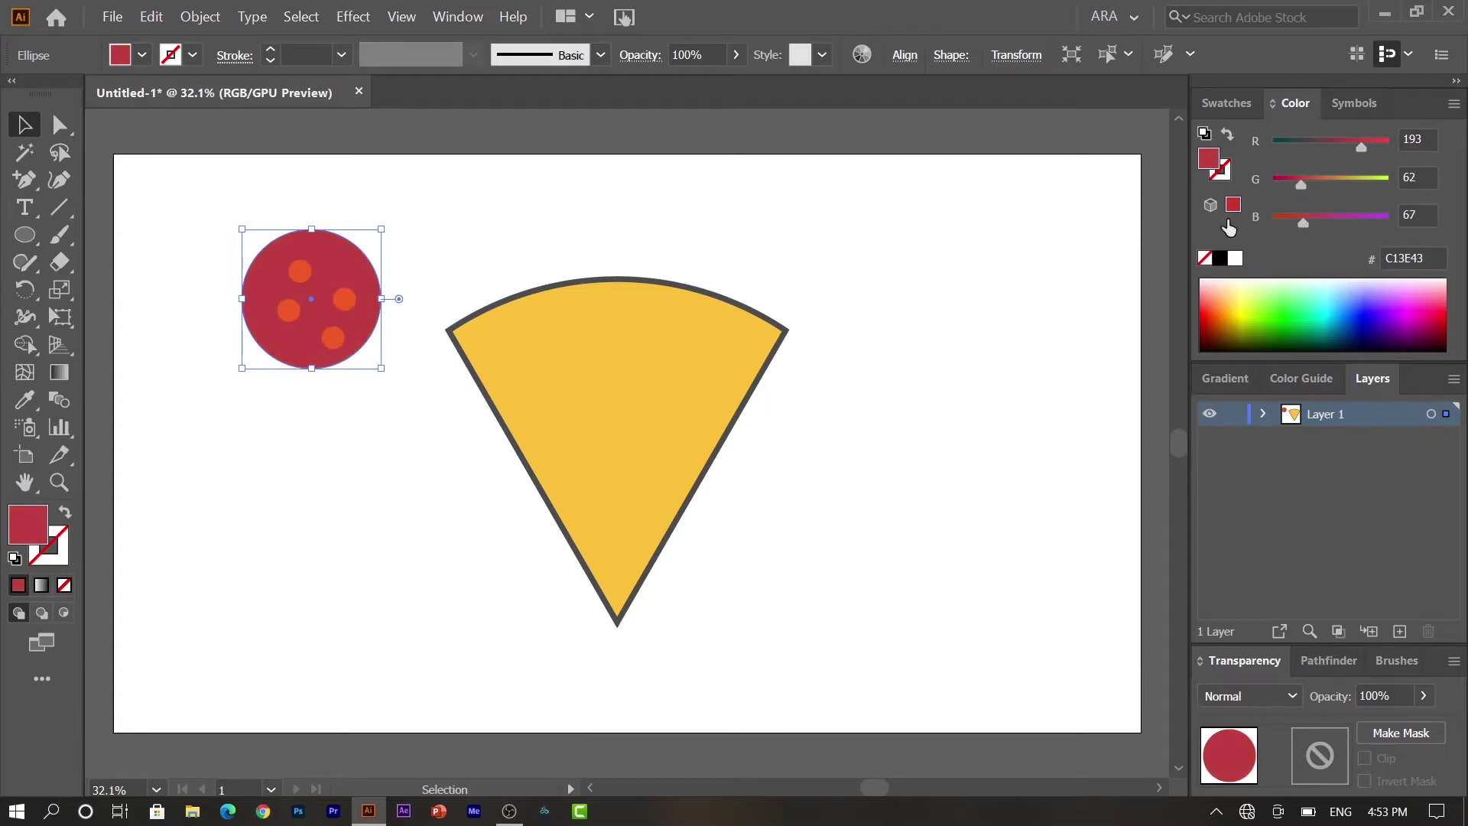
left_click_drag(1364, 143, 1372, 145)
left_click(887, 411)
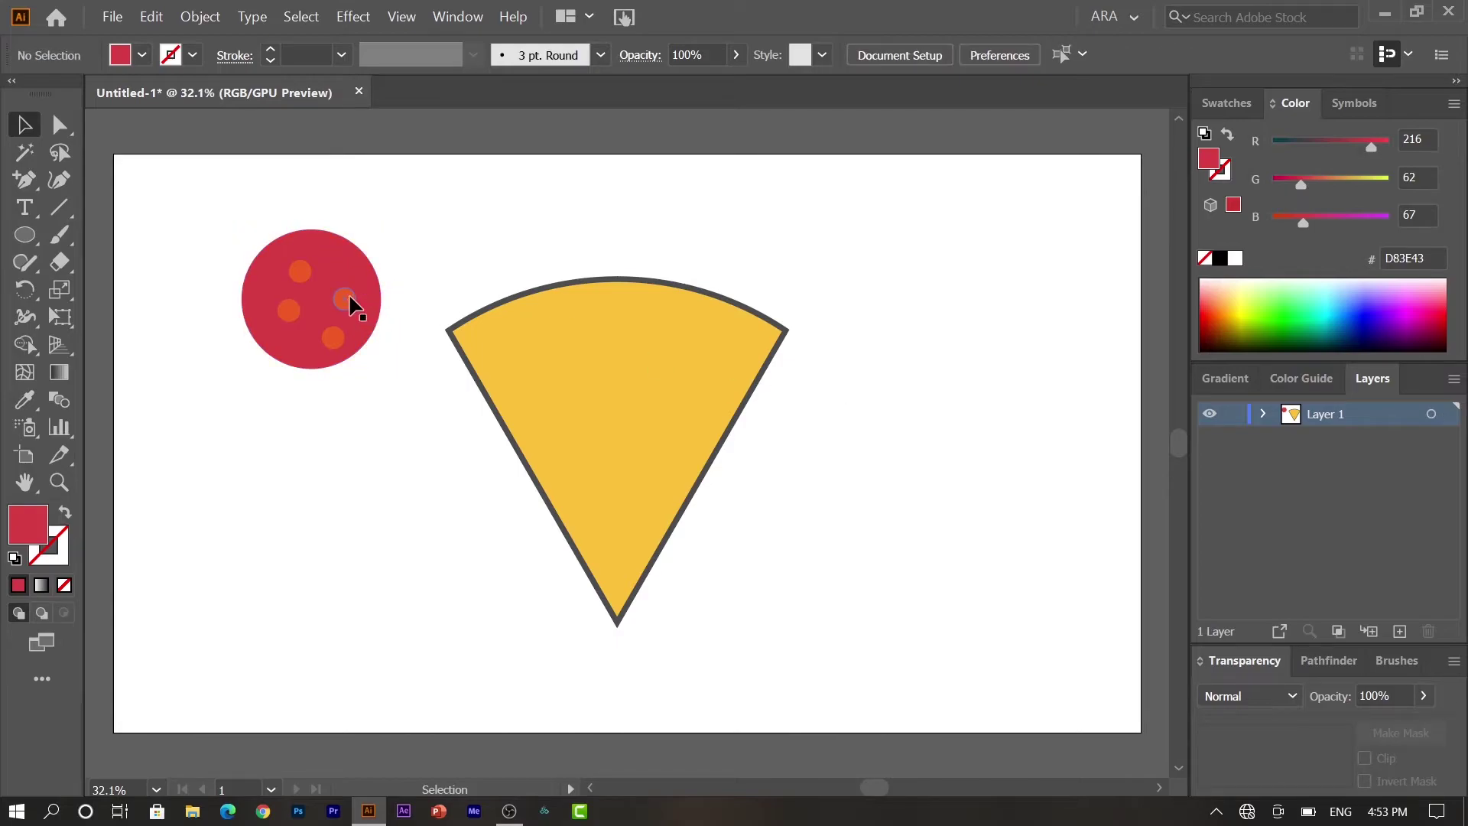
- Nudge two orange spots on the red circle into new positions
left_click_drag(349, 299, 350, 281)
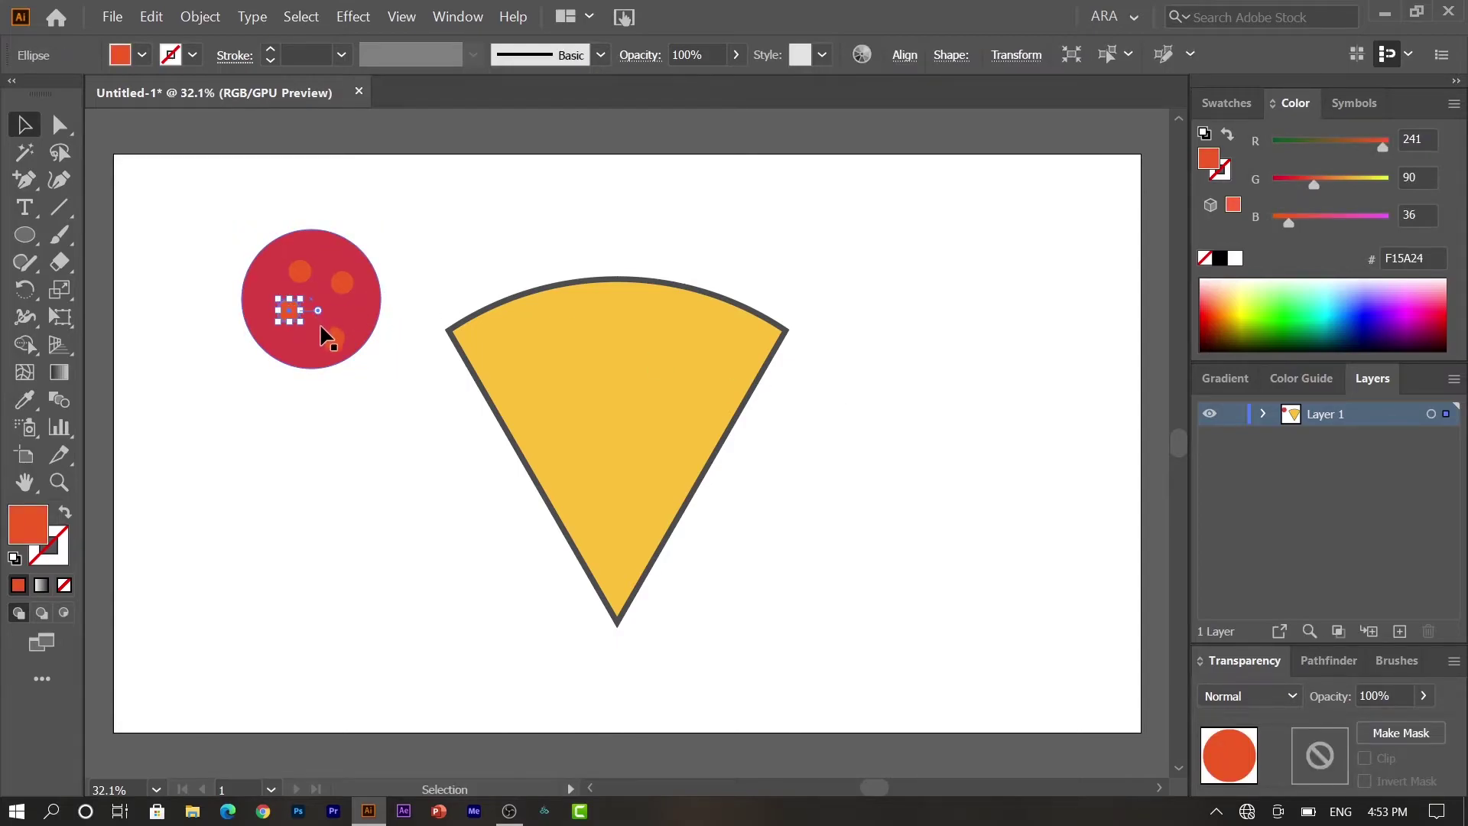
left_click_drag(334, 337, 333, 324)
left_click(414, 230)
- Scale the red circle and its spots down to pepperoni size
left_click_drag(423, 228, 272, 354)
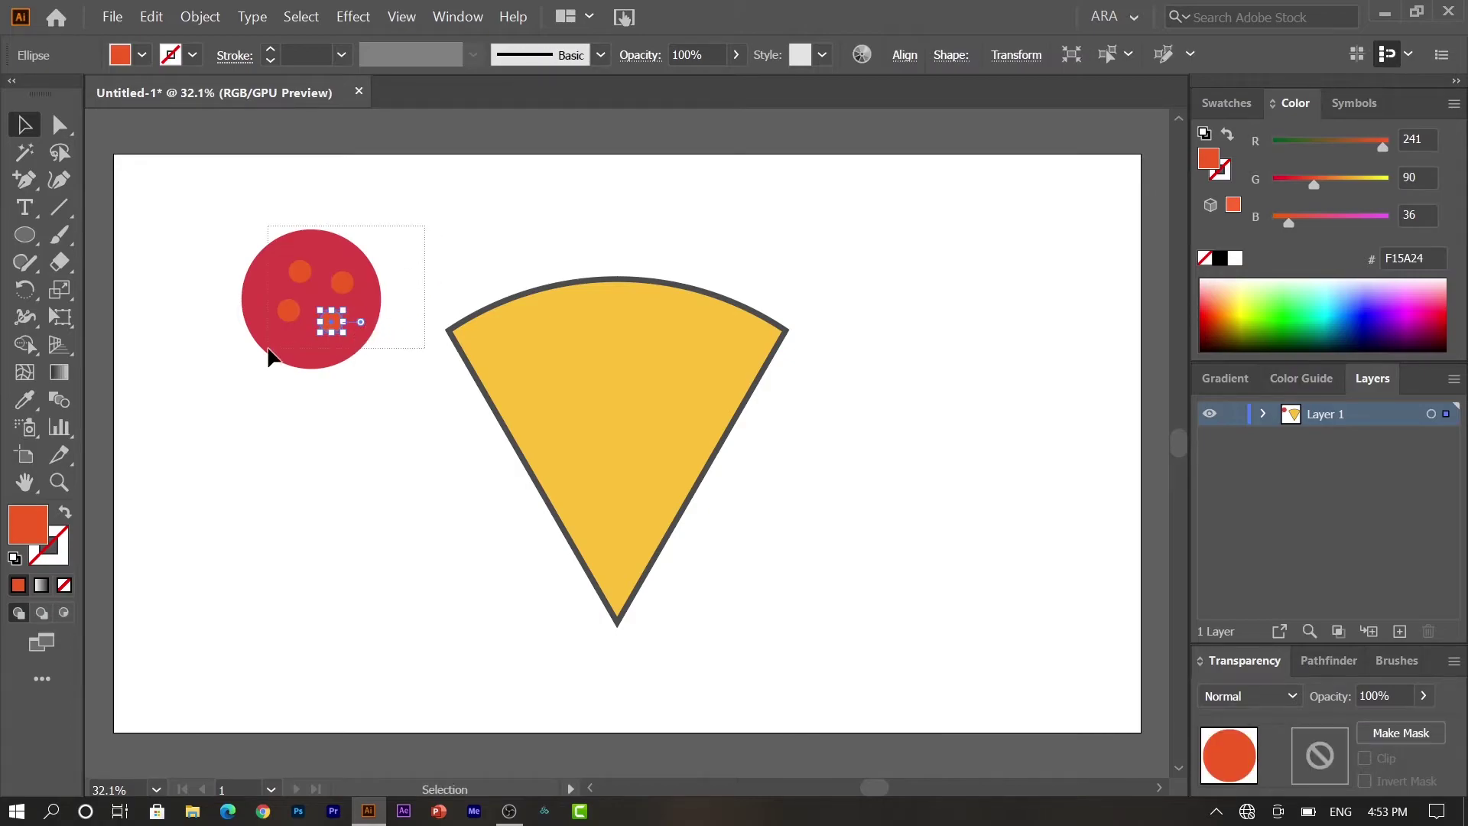
left_click_drag(384, 230, 342, 268)
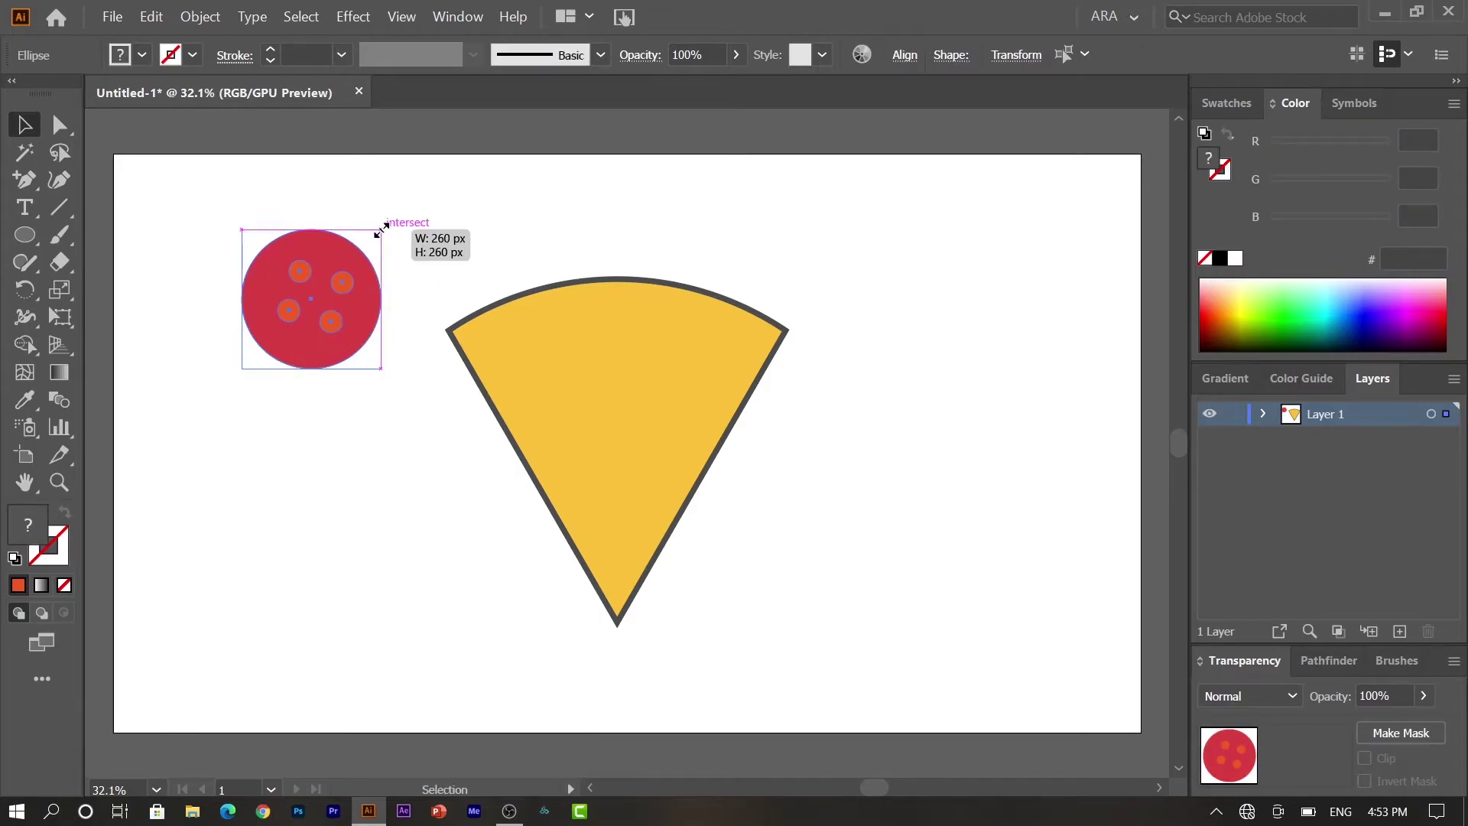
left_click(452, 210)
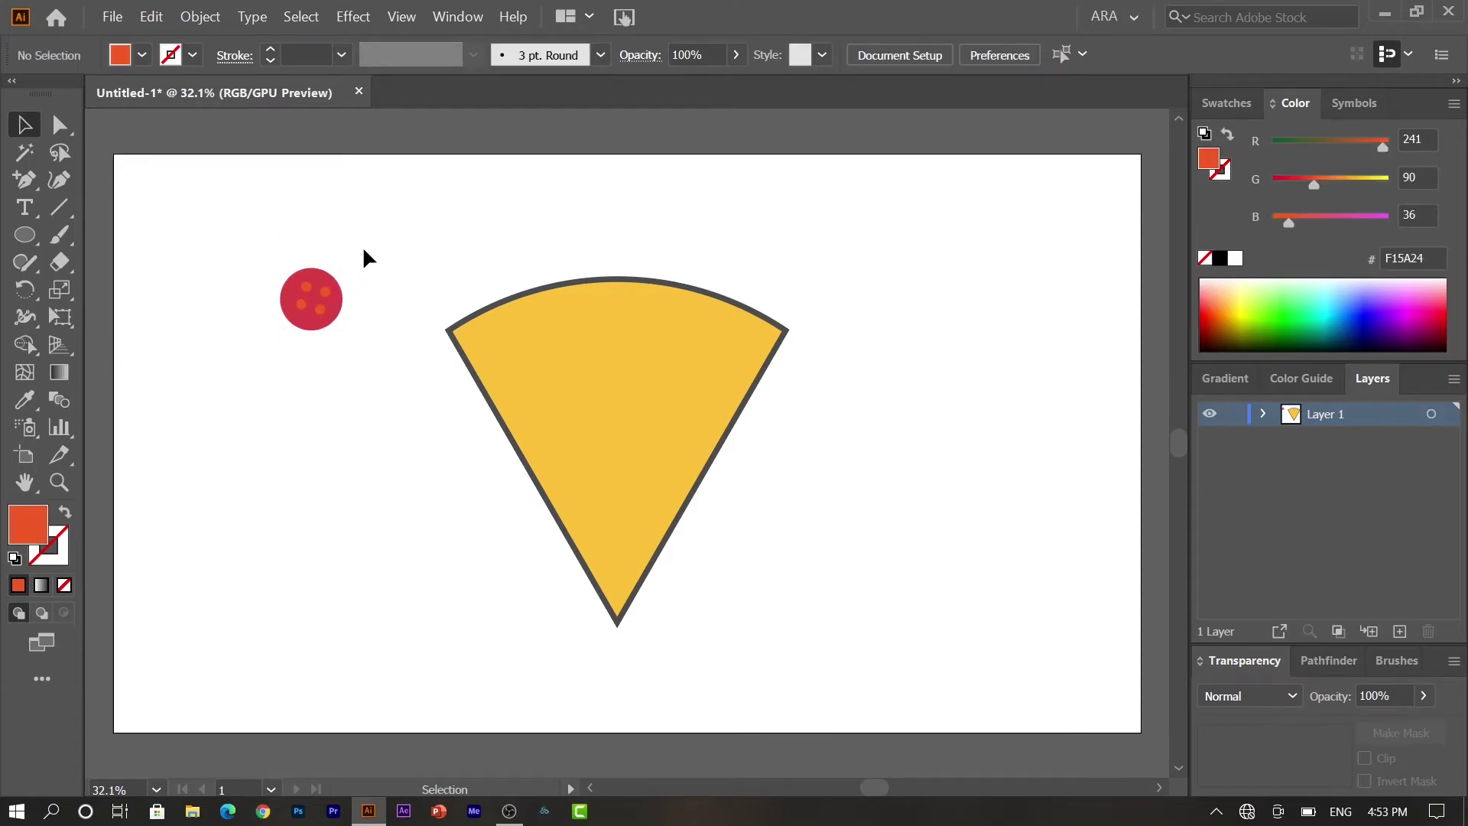
- Move the pepperoni onto the upper pizza slice, copy one spot, and reselect it
mouse_move(349, 339)
left_mouse_down()
mouse_move(532, 380)
mouse_move(664, 367)
left_mouse_up()
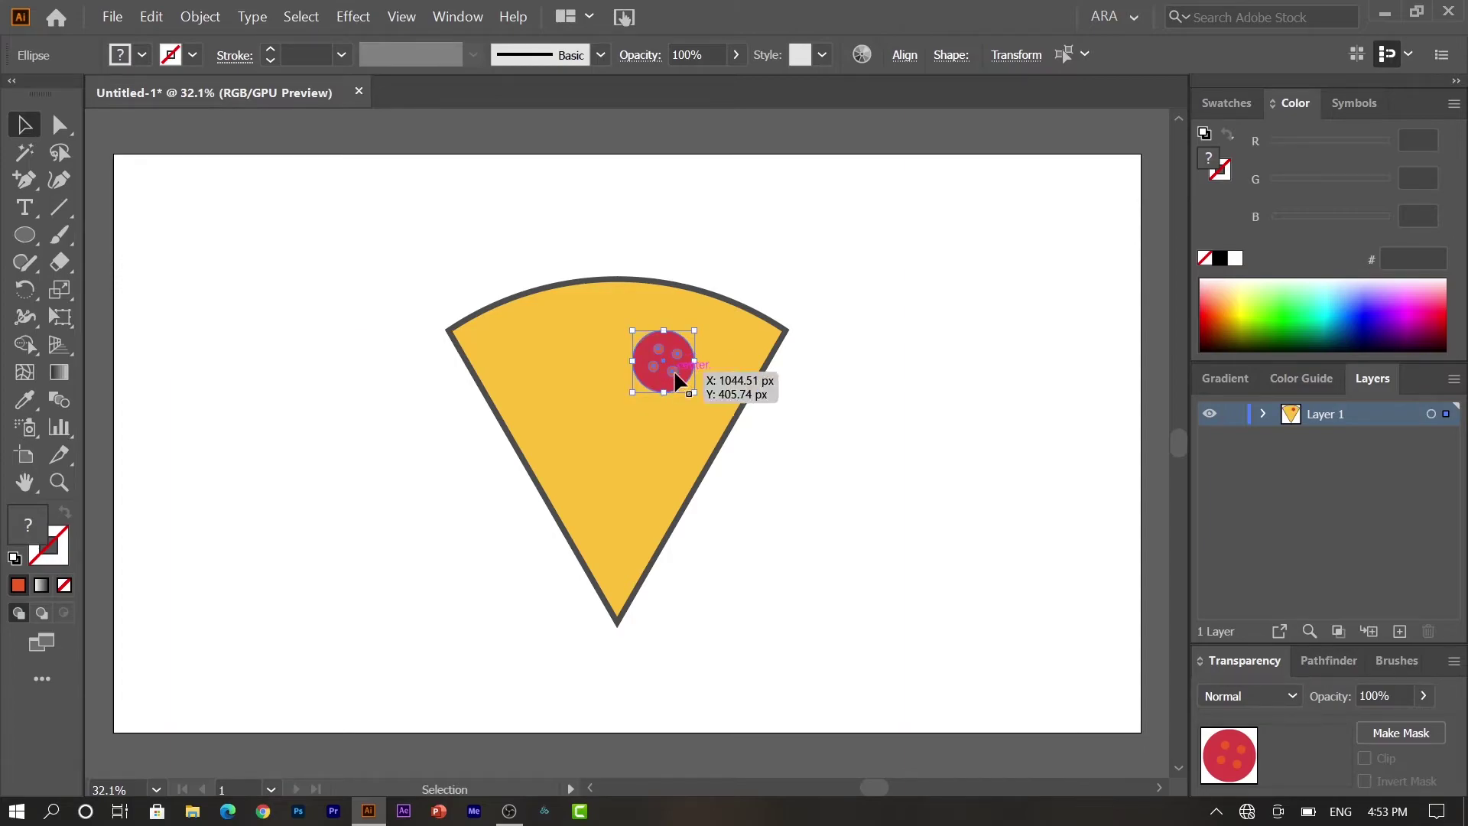
left_click(767, 412)
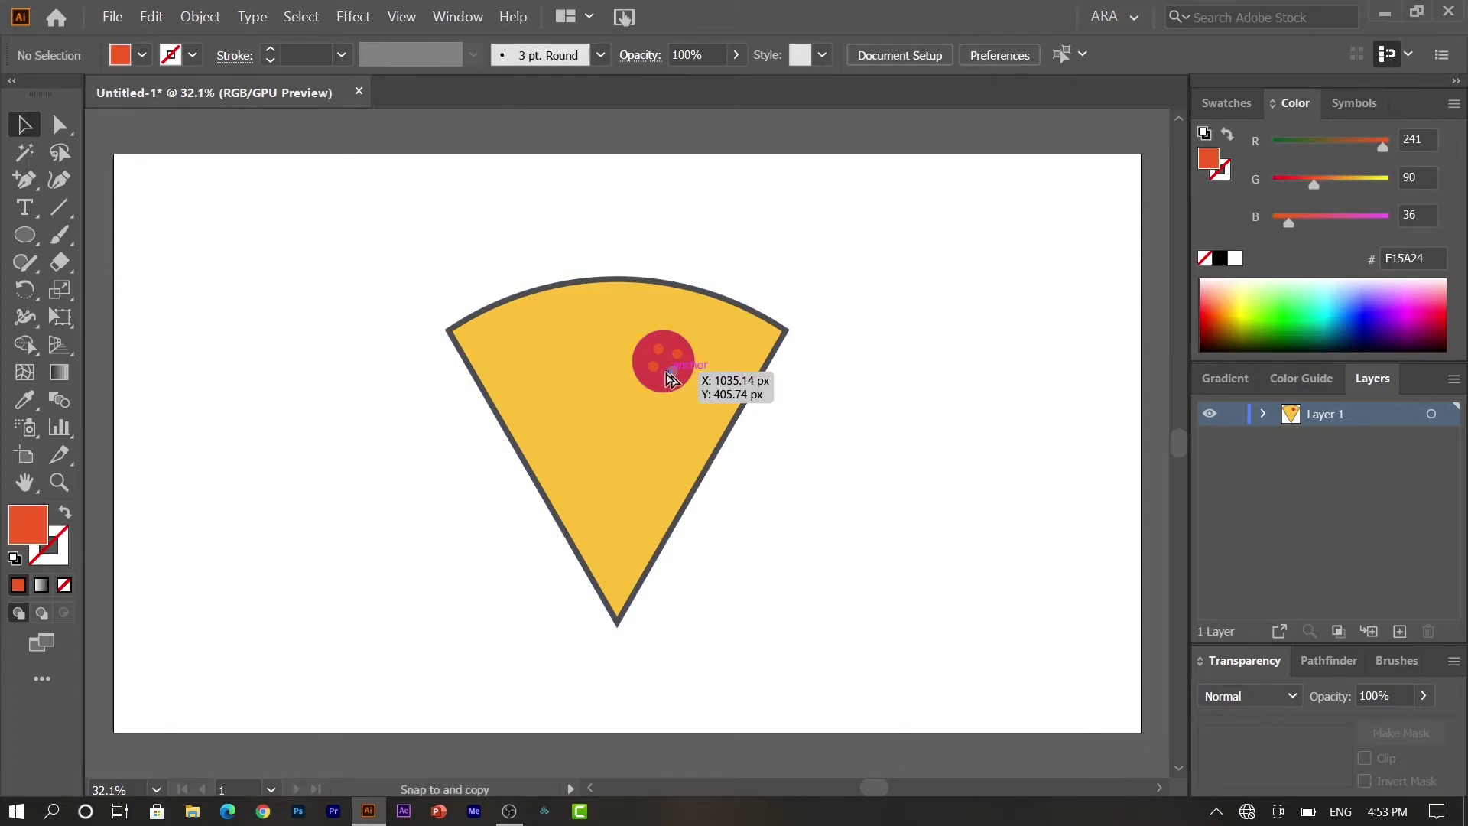
left_click_drag(664, 373, 677, 380)
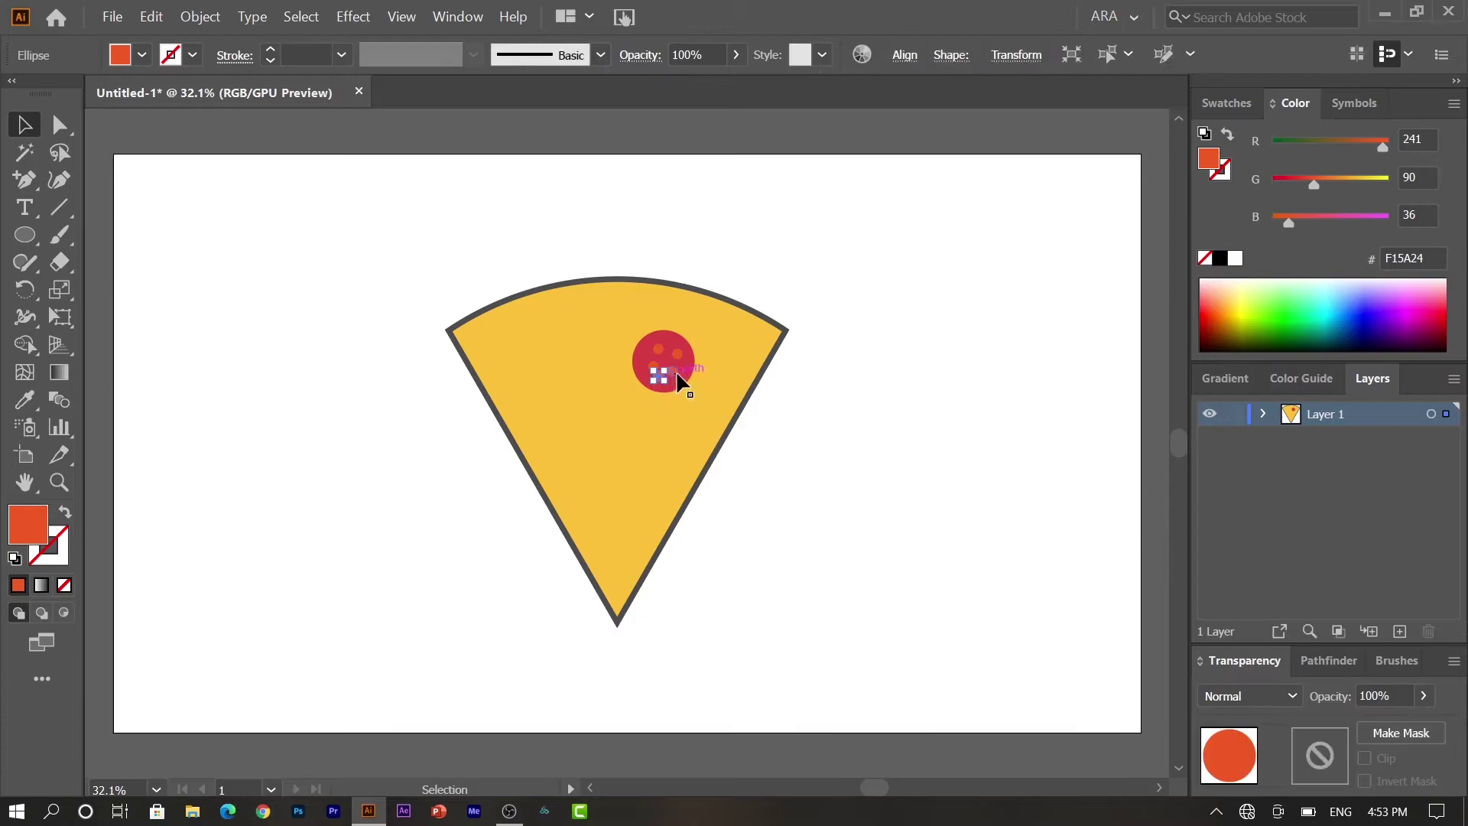
left_click(859, 445)
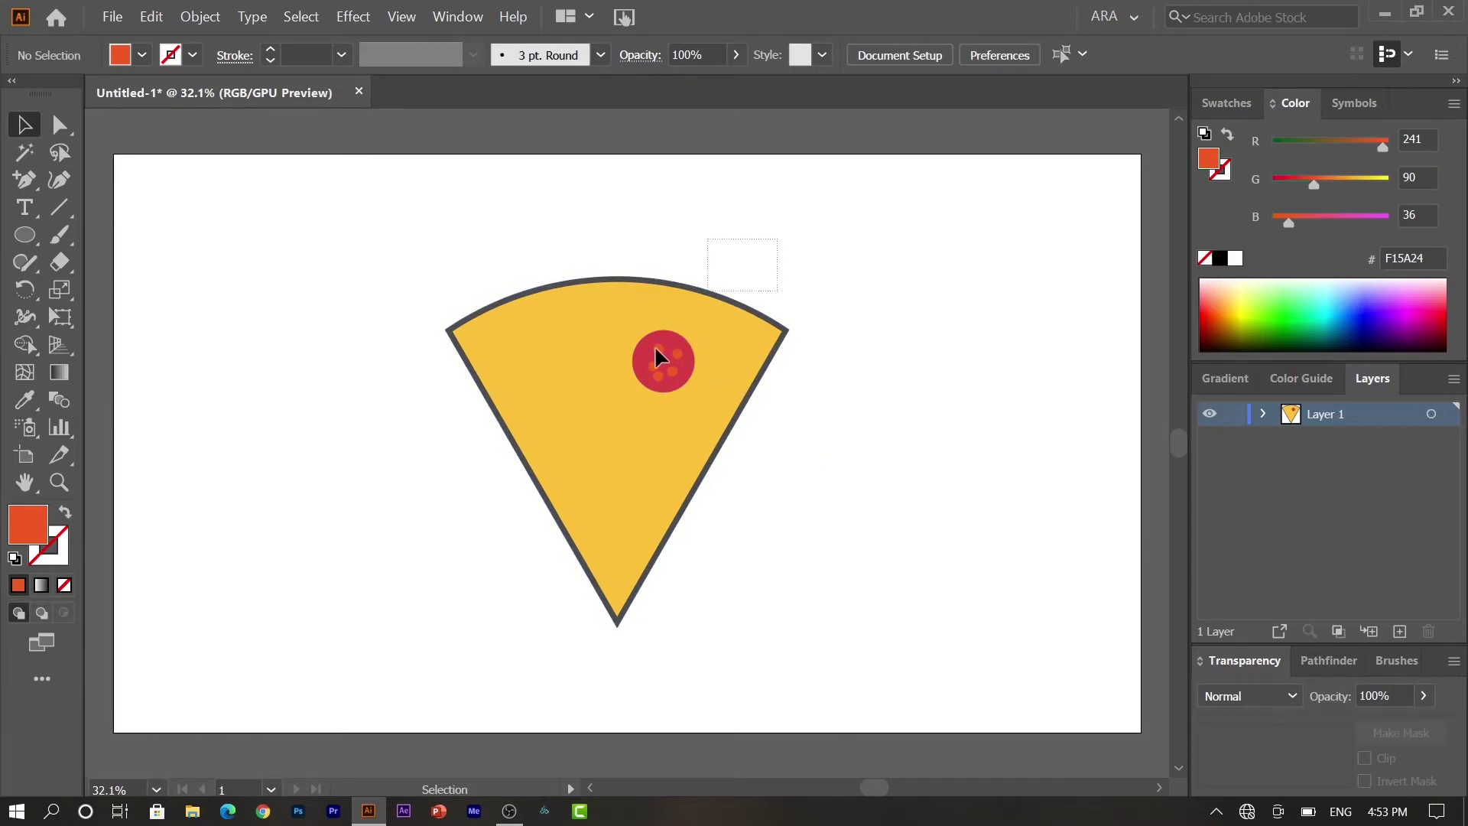
left_click_drag(779, 242, 584, 466)
- Group the pepperoni's circle and spots
left_click(601, 497, "shift")
right_click(603, 502)
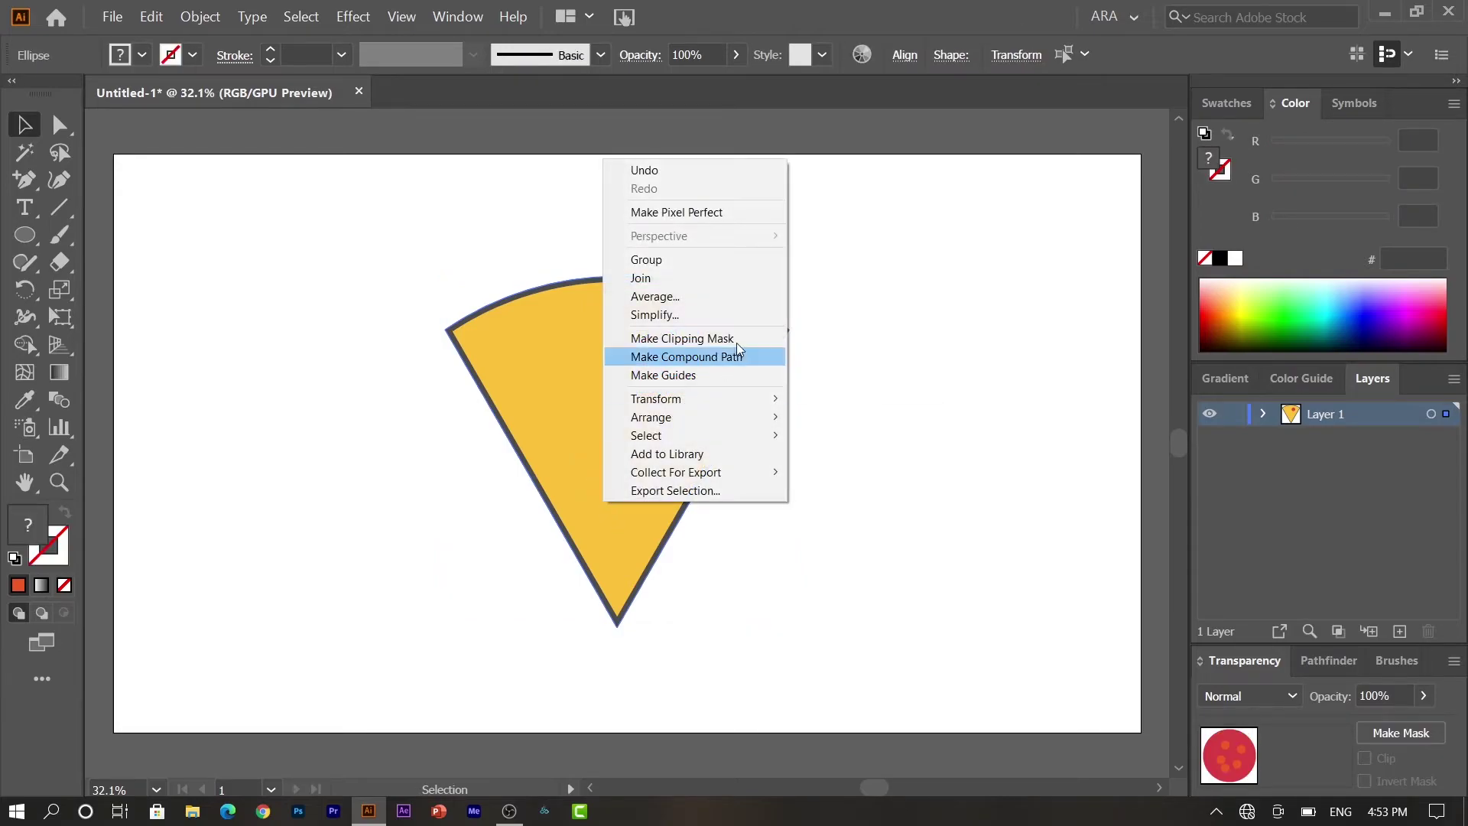
left_click(759, 260)
left_click(877, 351)
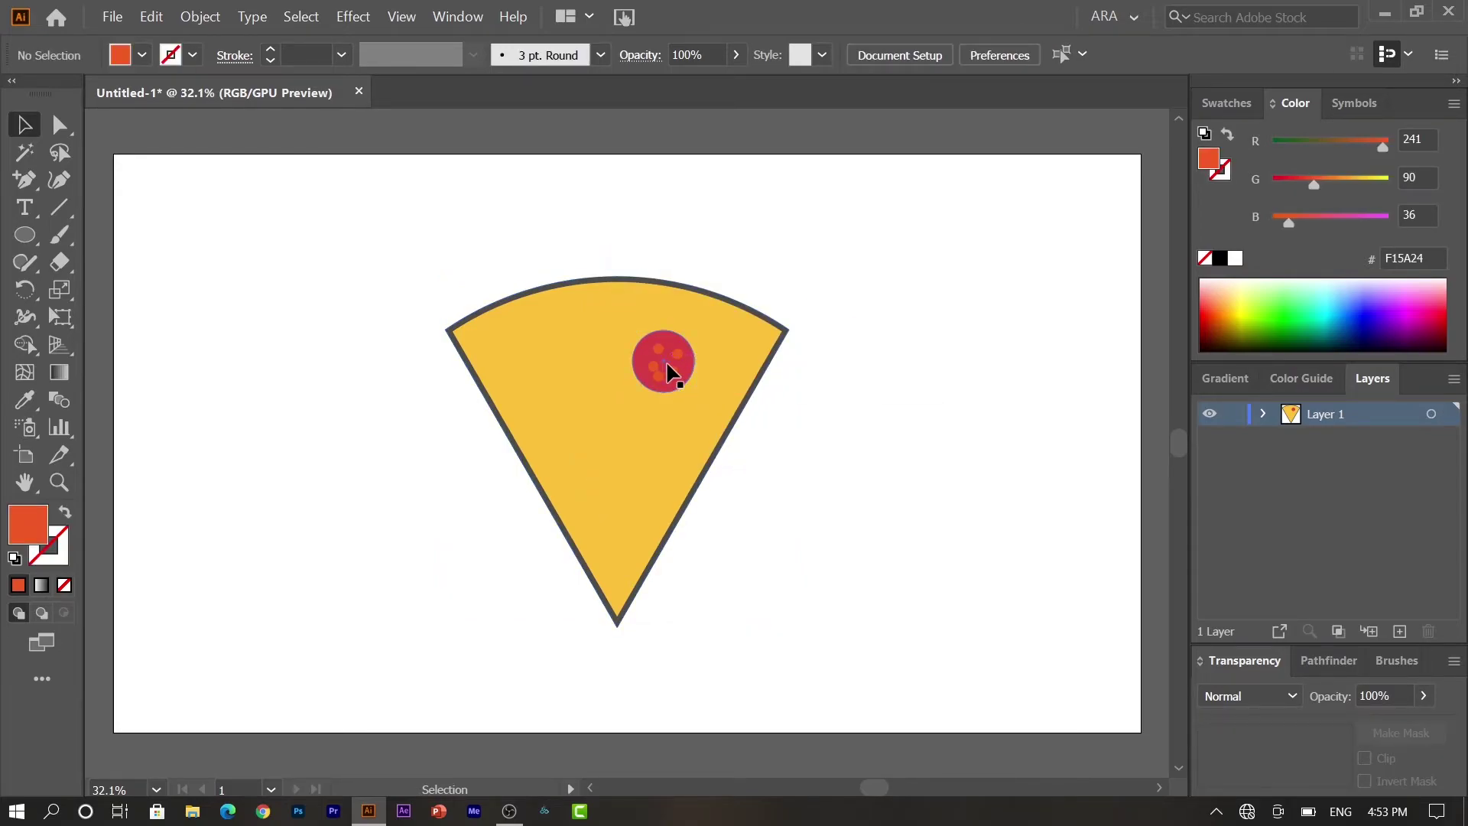
- Copy and arrange pepperoni groups across the slice from top to tip
mouse_move(672, 375)
left_mouse_down()
mouse_move(691, 376)
mouse_move(701, 343)
mouse_move(570, 343)
mouse_move(560, 433)
mouse_move(646, 482)
left_mouse_up()
left_click(798, 285)
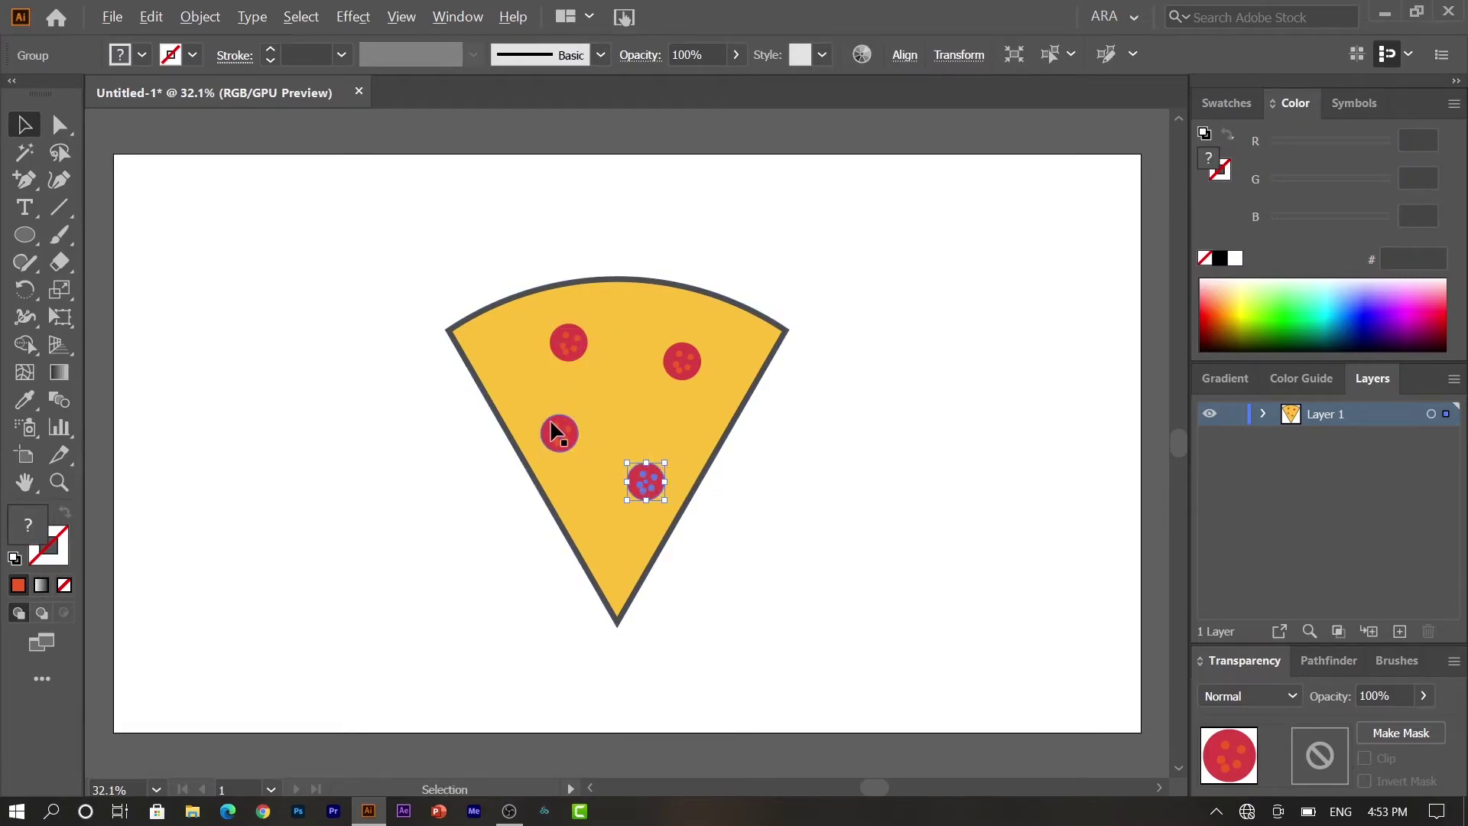
mouse_move(554, 431)
left_mouse_down()
mouse_move(573, 472)
mouse_move(657, 469)
left_mouse_up()
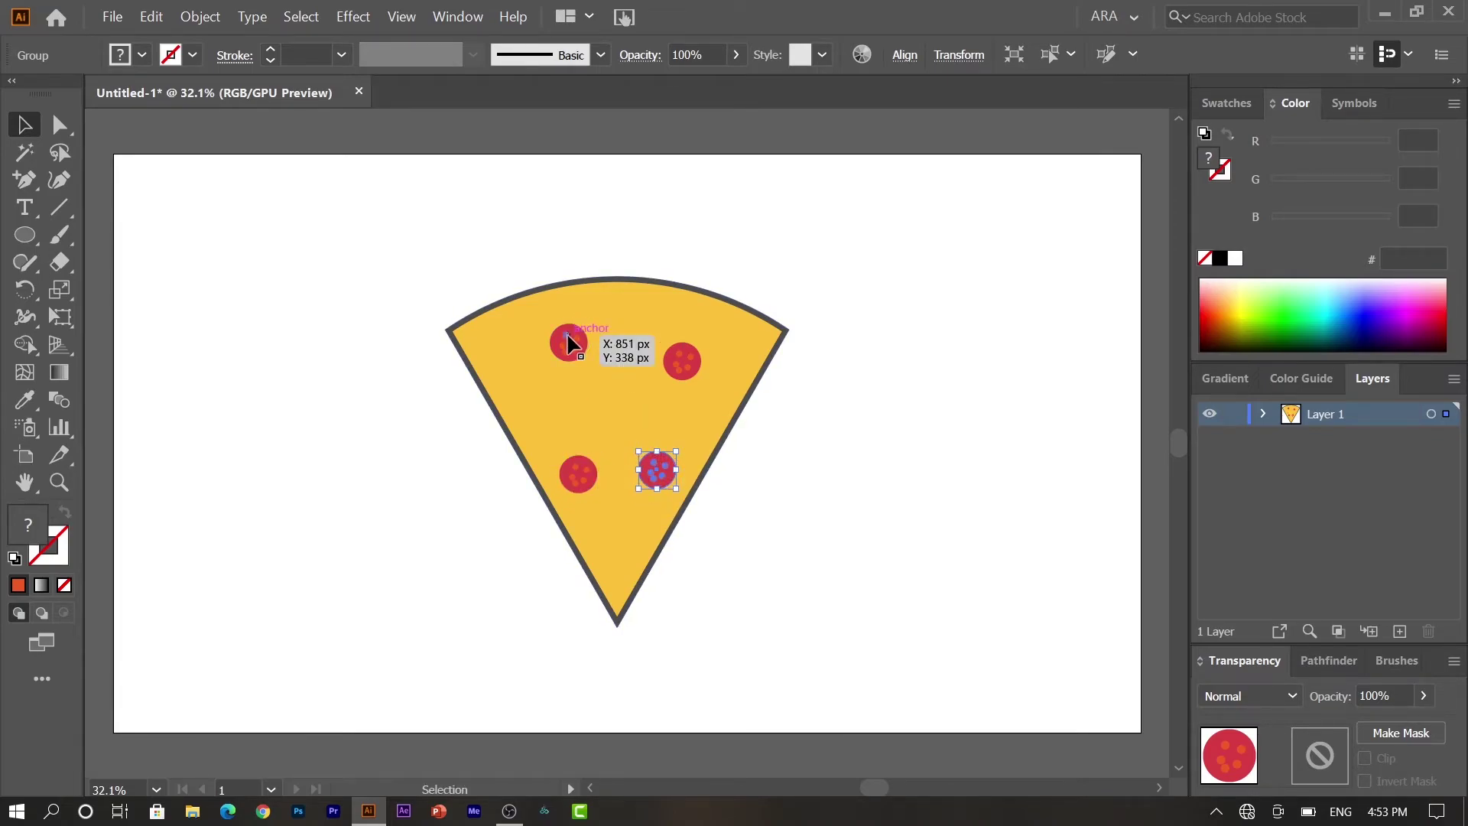
left_click_drag(567, 343, 554, 360)
left_click_drag(683, 367, 655, 355)
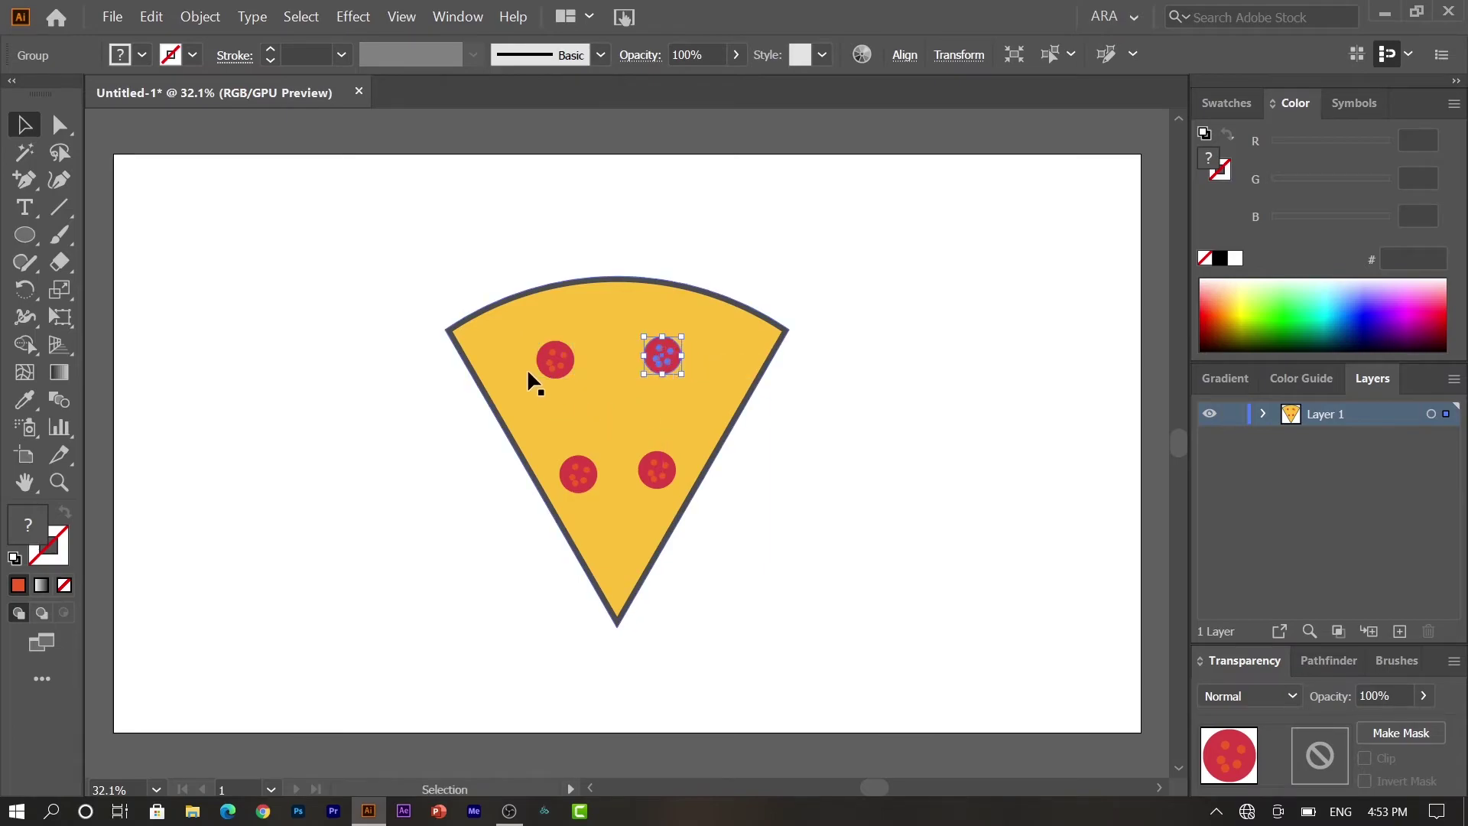
left_click(825, 529)
mouse_move(655, 455)
left_mouse_down()
mouse_move(618, 404)
mouse_move(693, 413)
mouse_move(608, 334)
mouse_move(561, 414)
mouse_move(504, 341)
left_mouse_up()
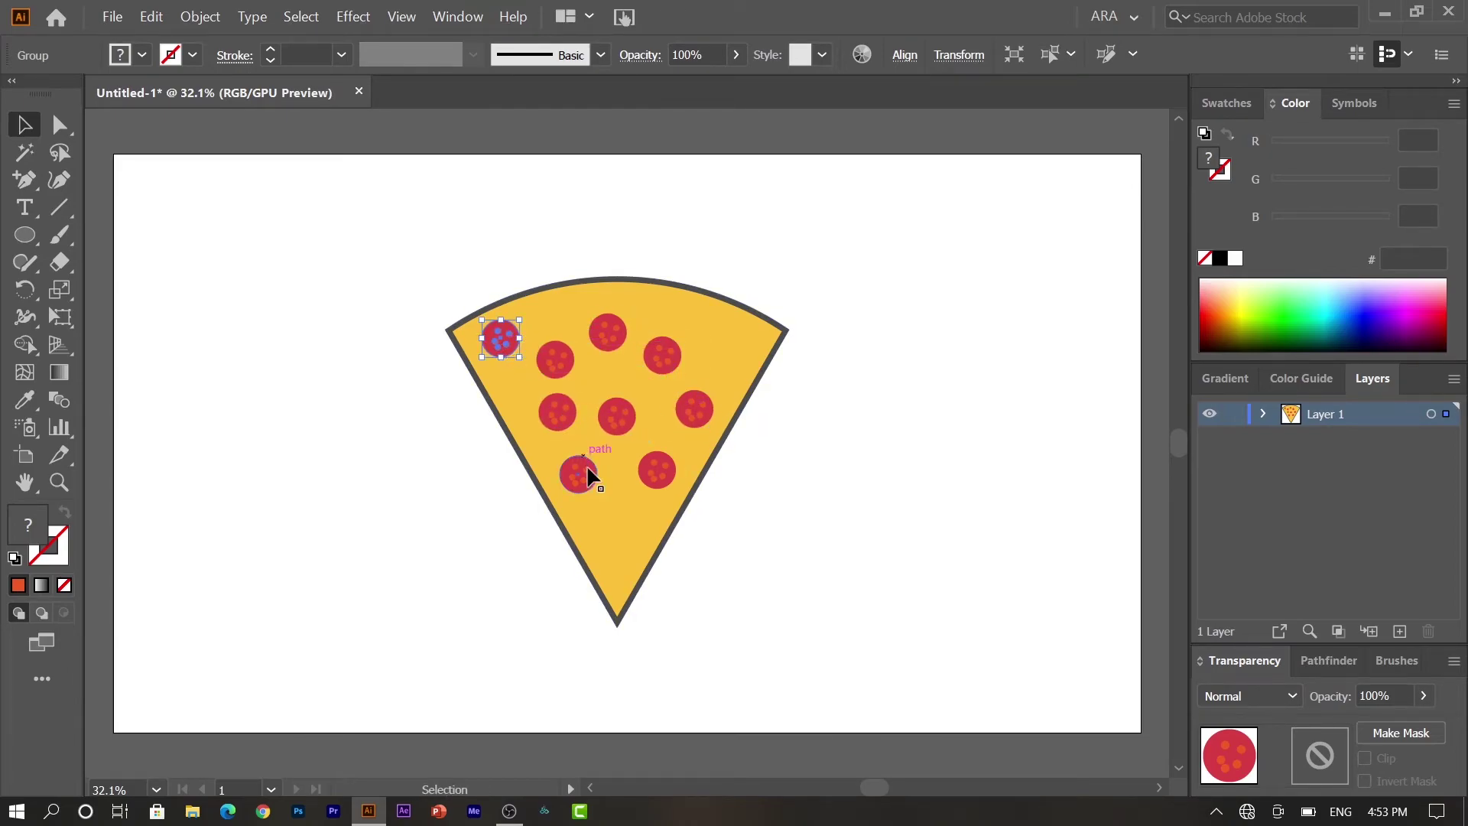
mouse_move(590, 476)
left_mouse_down()
mouse_move(624, 512)
mouse_move(629, 584)
mouse_move(623, 560)
mouse_move(737, 344)
left_mouse_up()
left_click(815, 323)
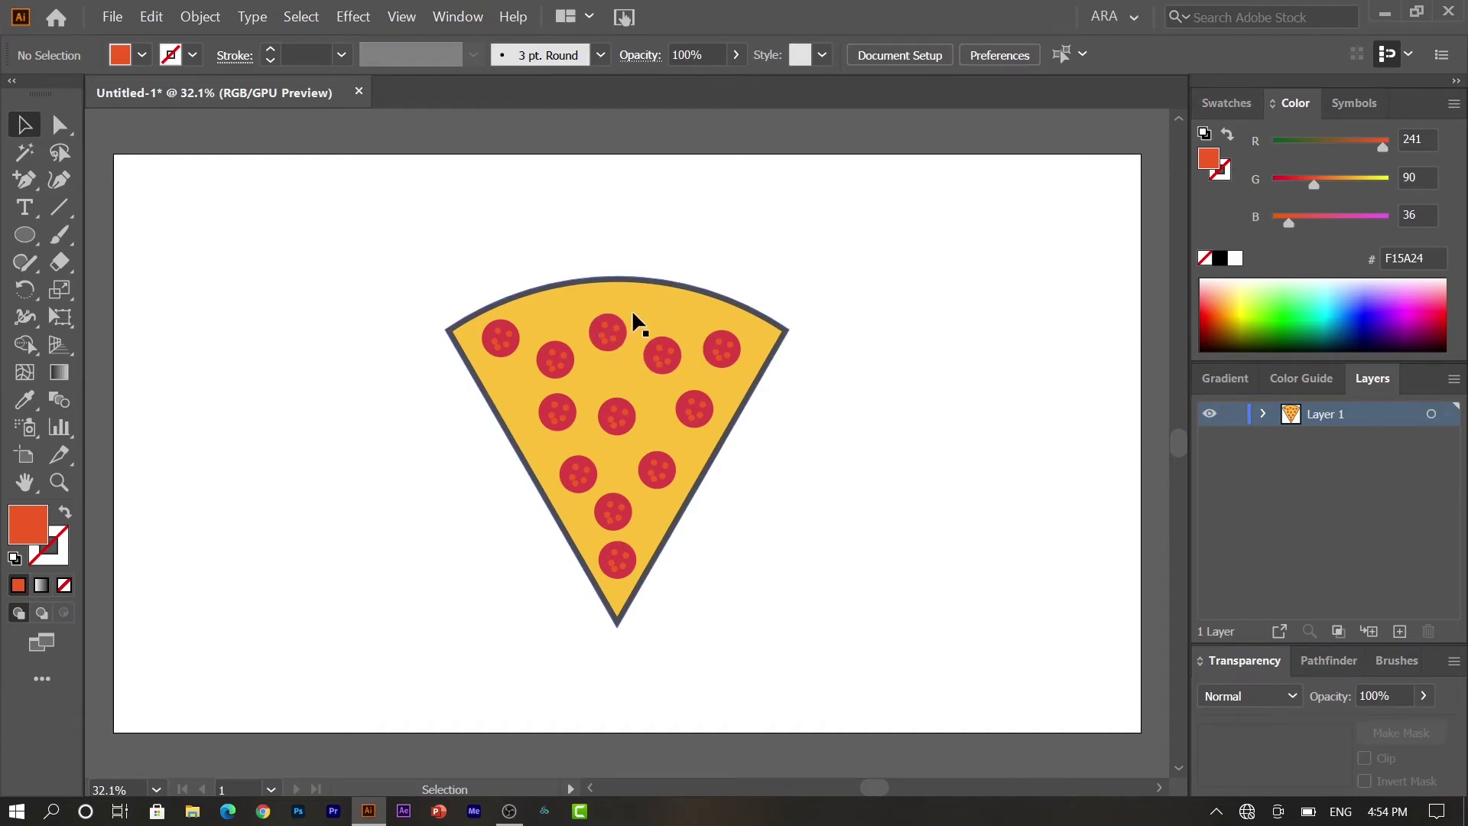
left_click(34, 241)
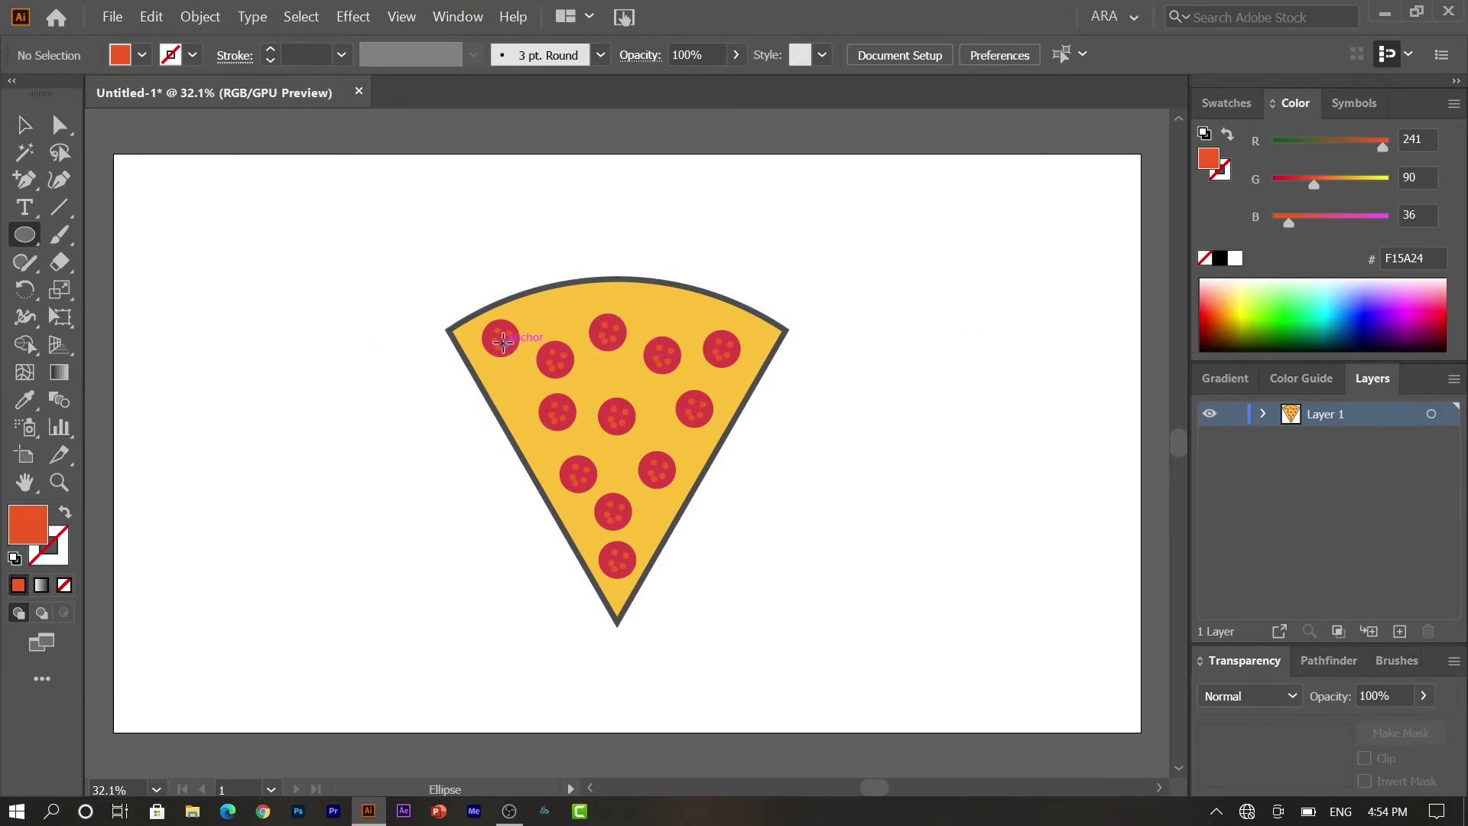
- Draw another circle and eyedrop the pizza's yellow fill and outline onto the small circle
mouse_move(398, 373)
left_mouse_down()
mouse_move(414, 389)
mouse_move(414, 449)
left_mouse_up()
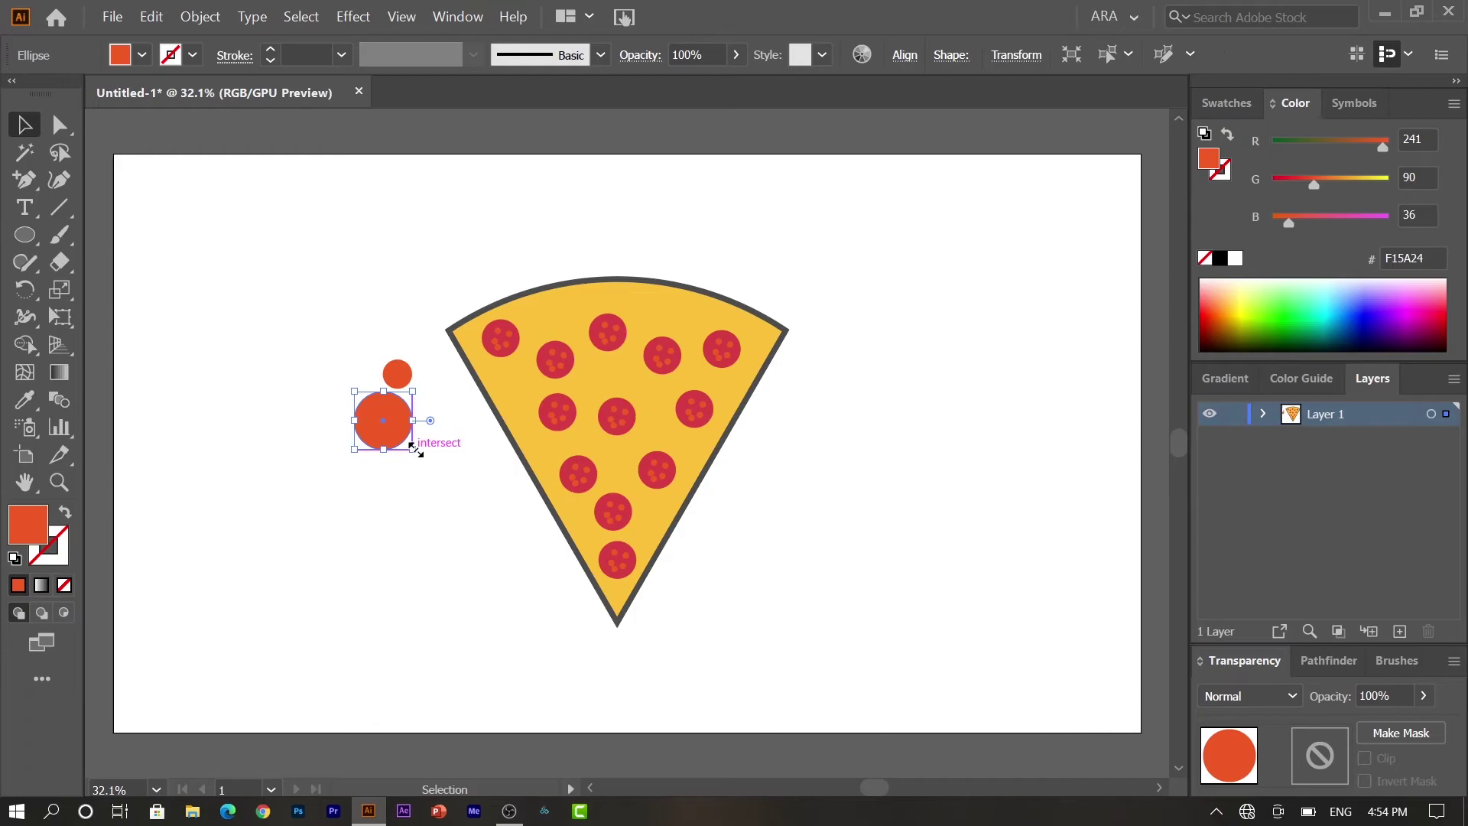
key("v")
left_click(399, 382)
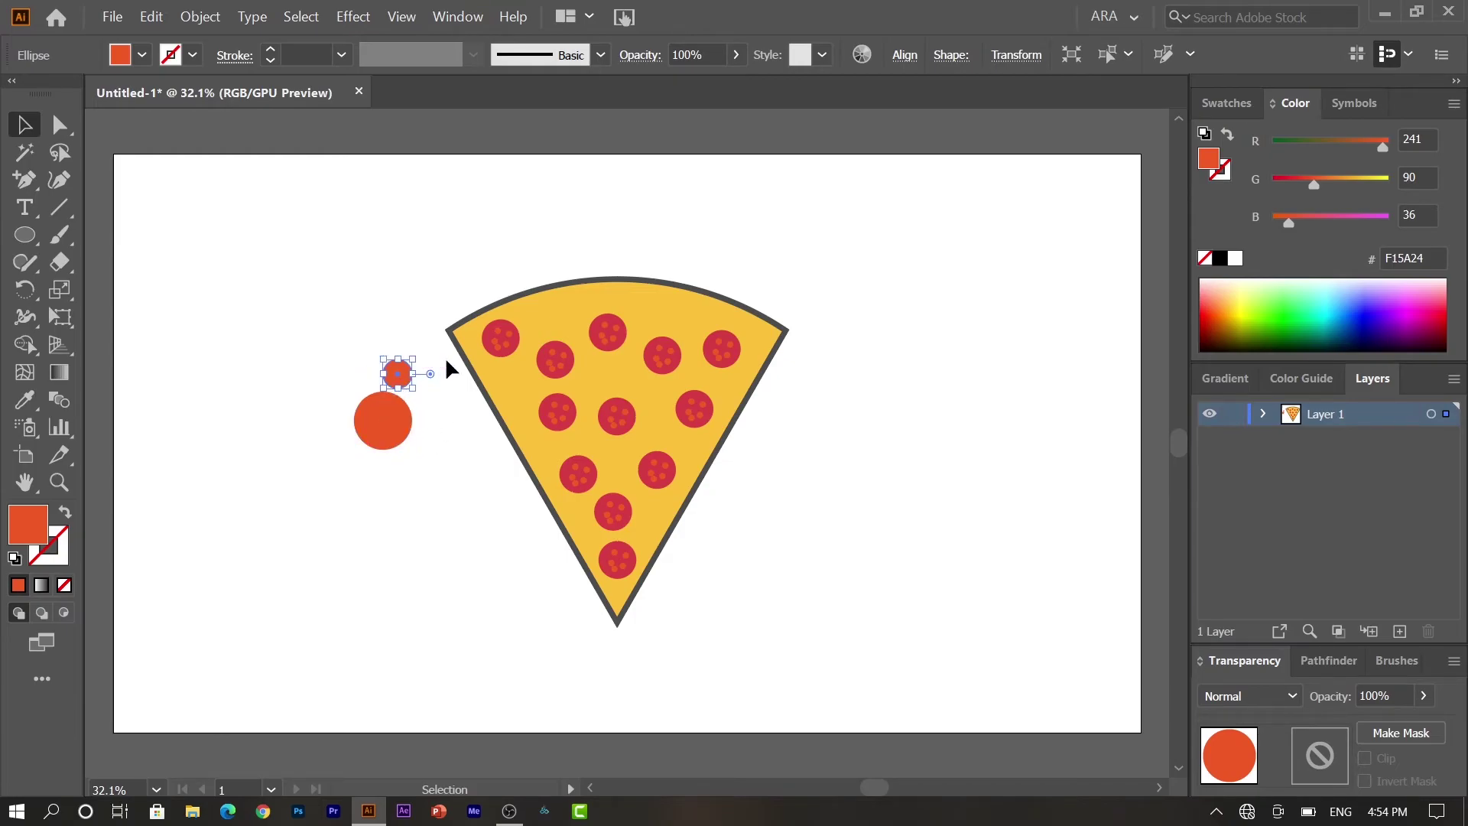
key("i")
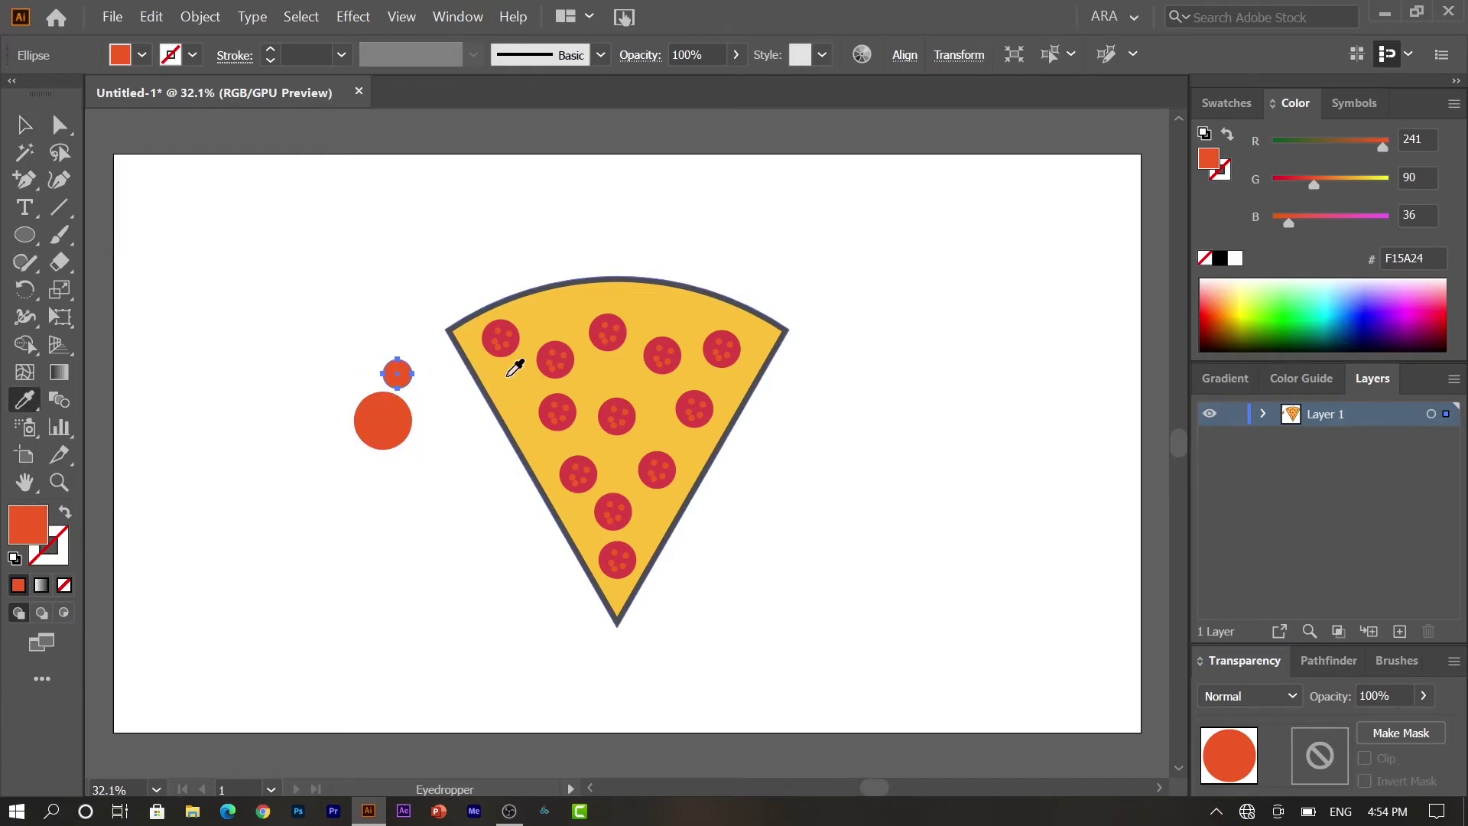
left_click(514, 368)
key("v")
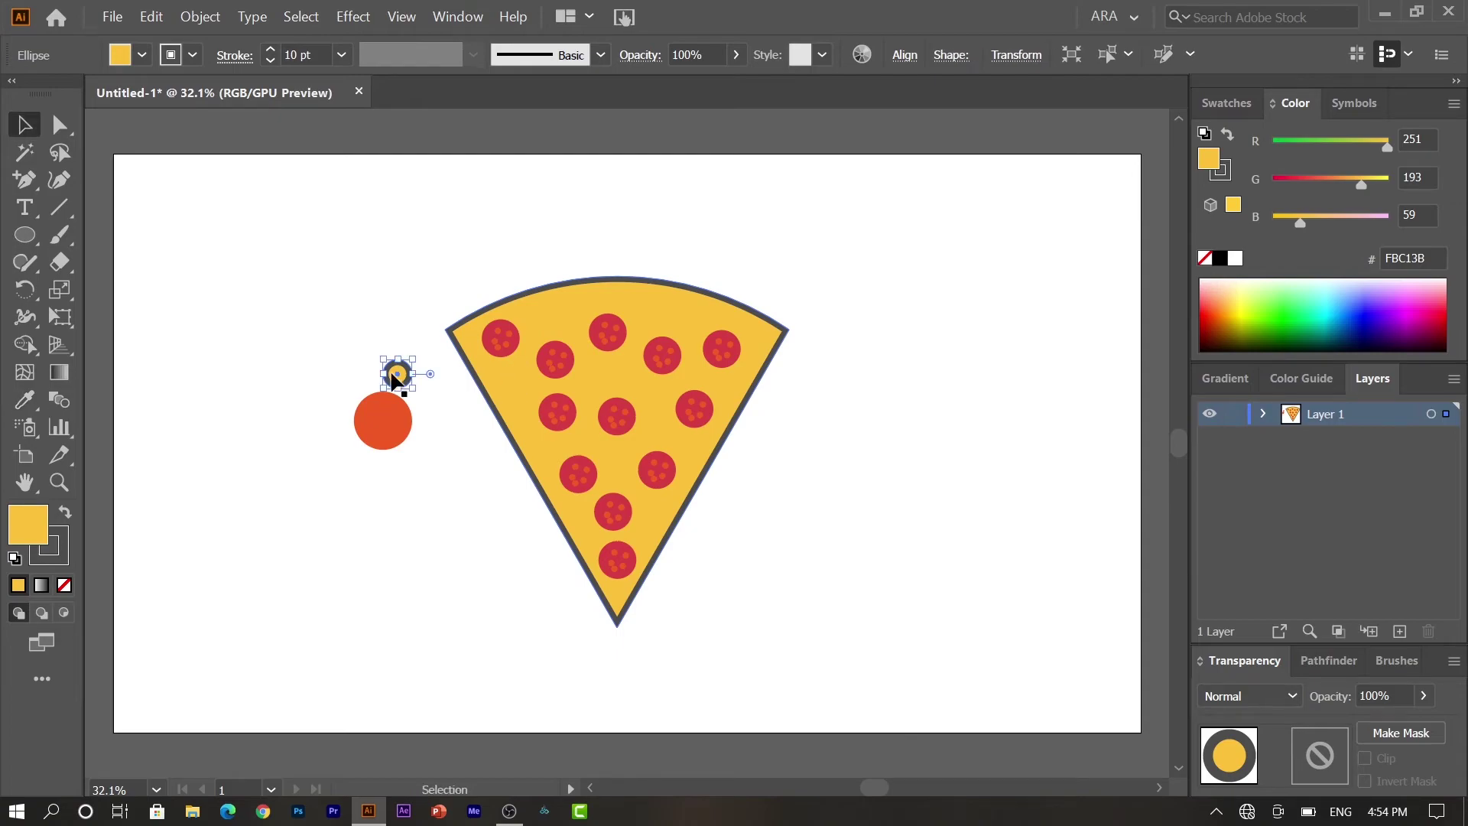
left_click(326, 394)
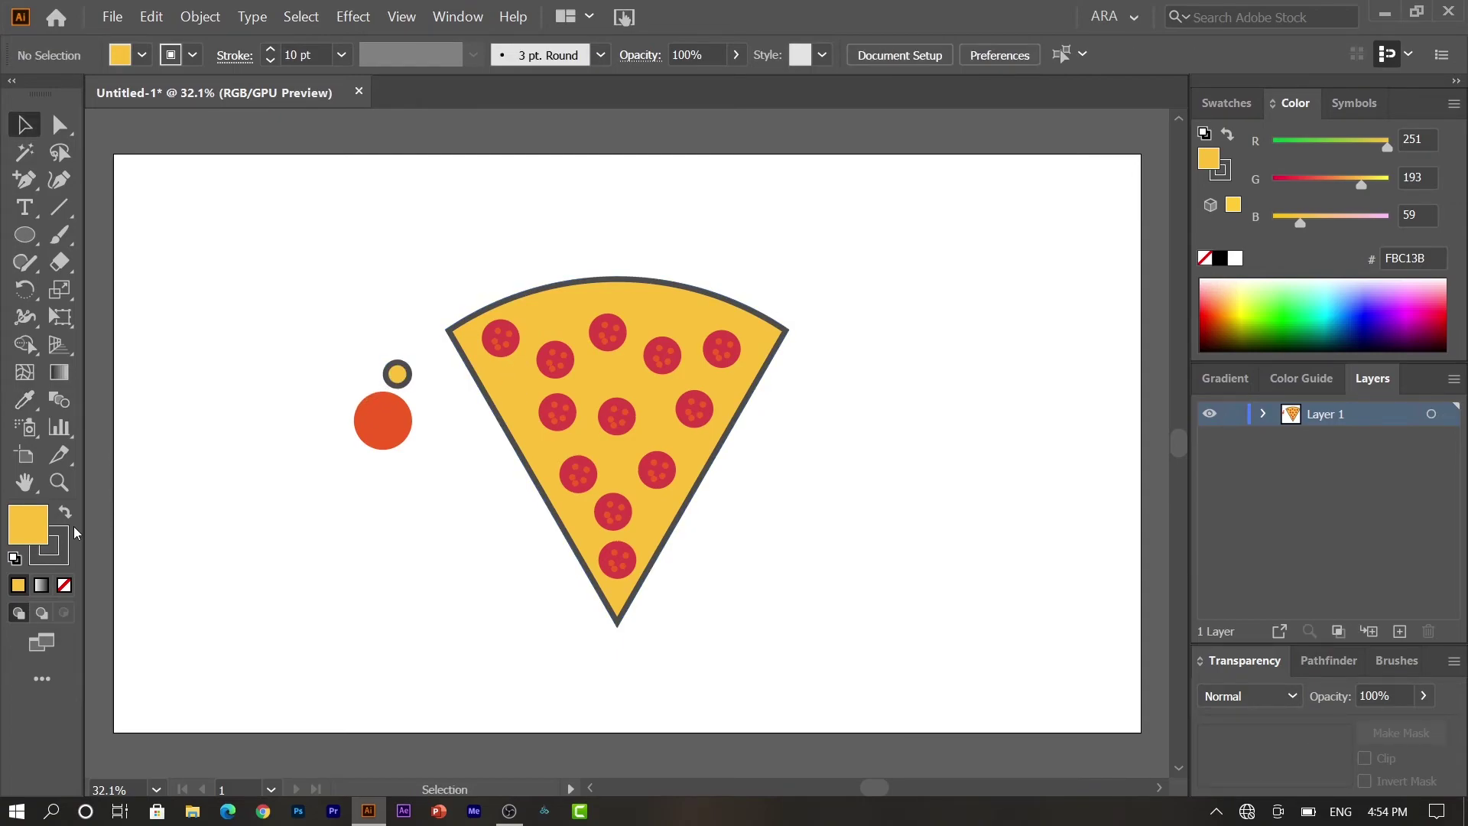
- Remove the small yellow circle's outline
left_click(399, 373)
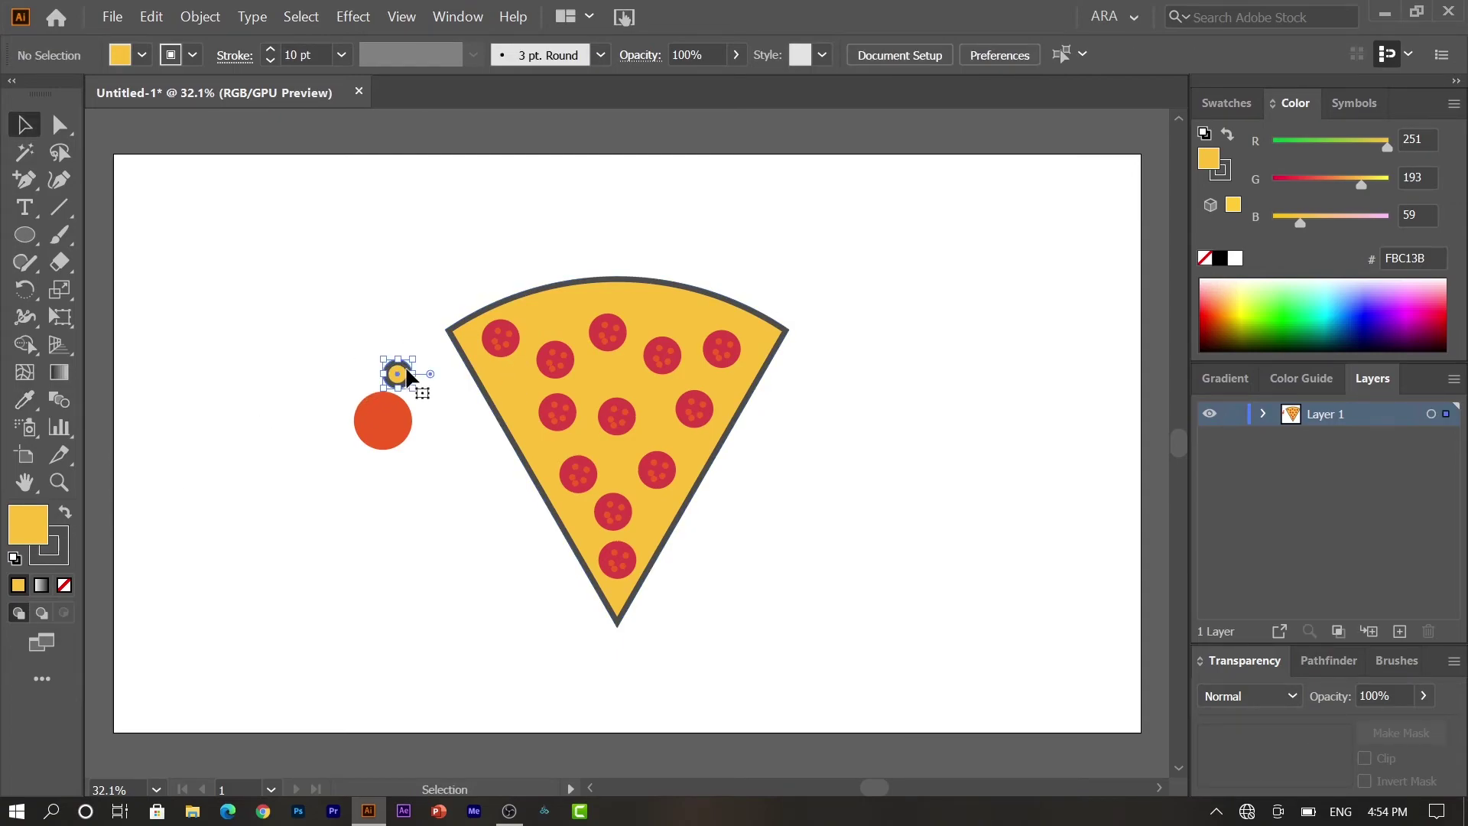
left_click(55, 551)
left_click(65, 586)
left_click(26, 518)
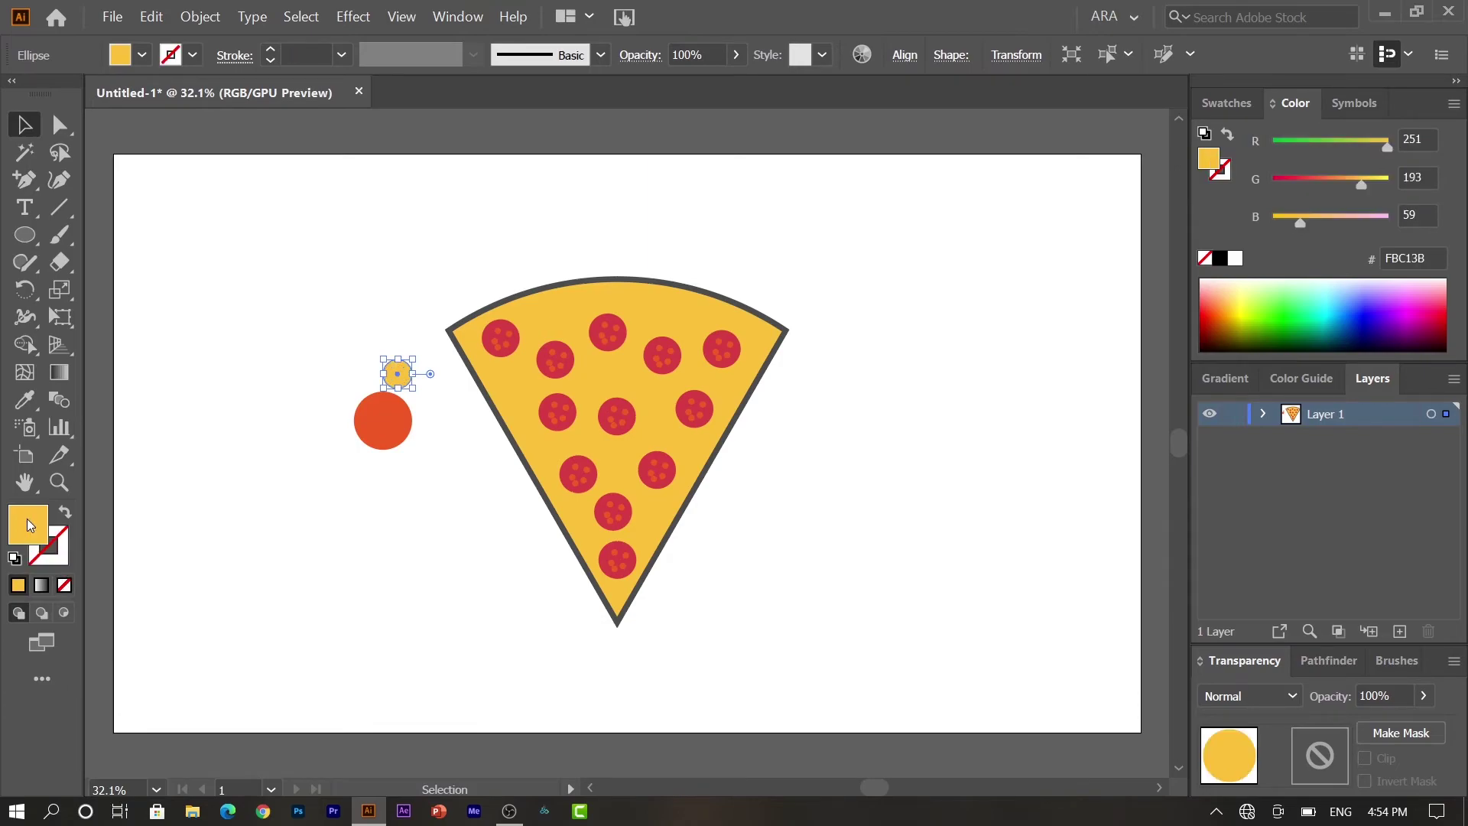
left_click(298, 520)
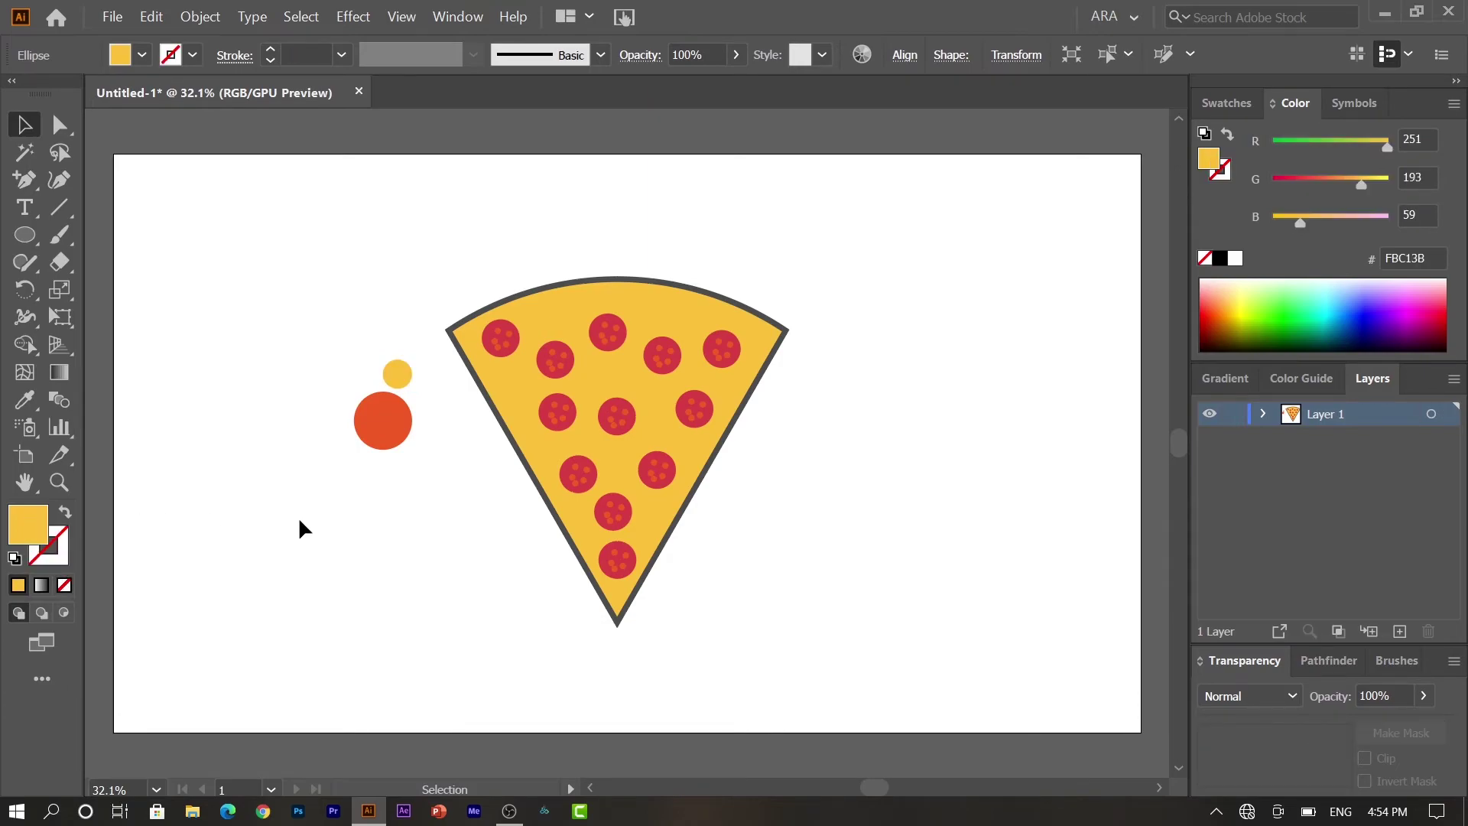
- Give the large circle the same yellow and move the small circle onto the pizza
left_click(377, 417)
key("i")
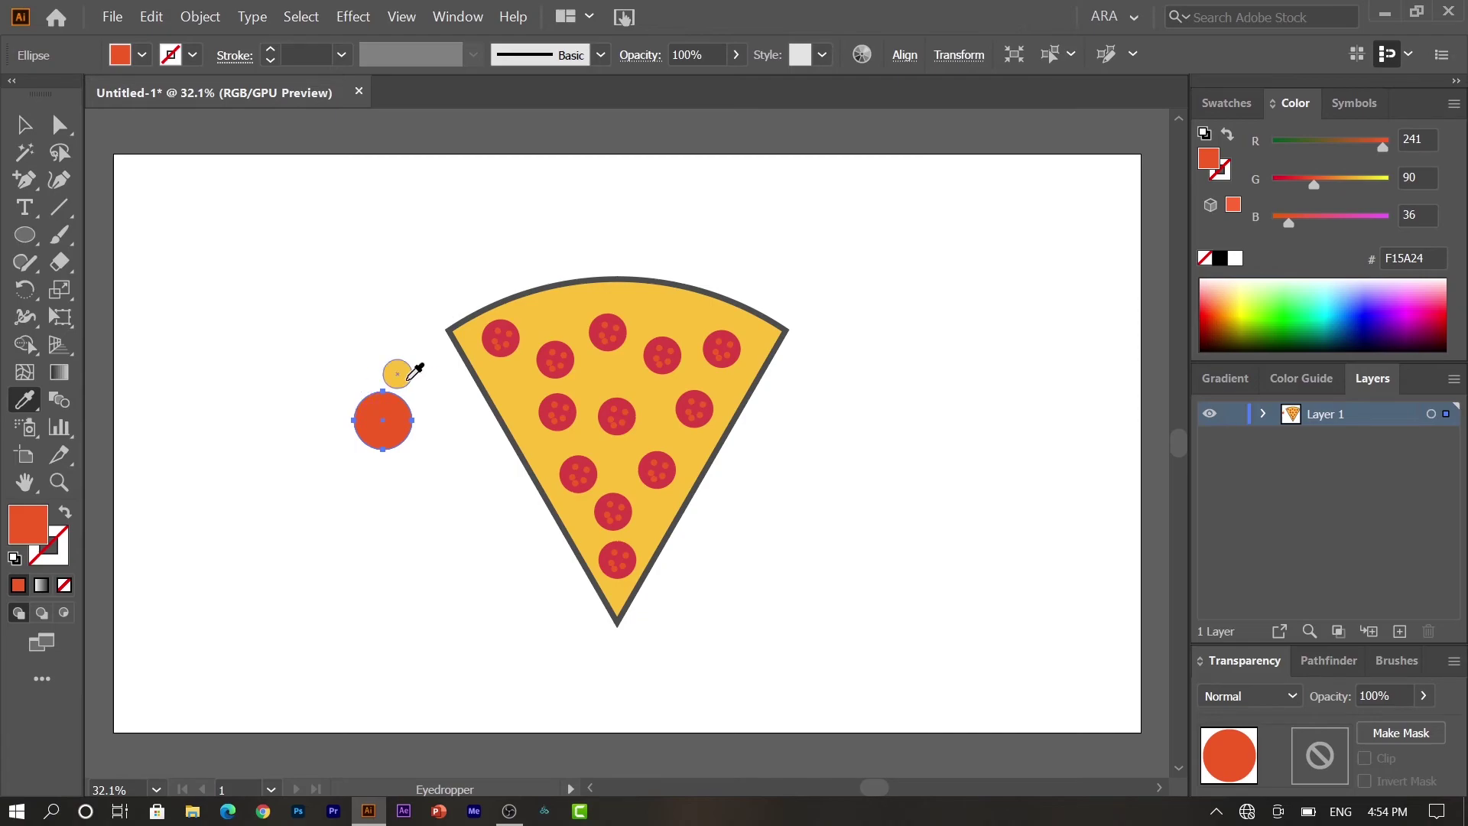
left_click(408, 379)
key("v")
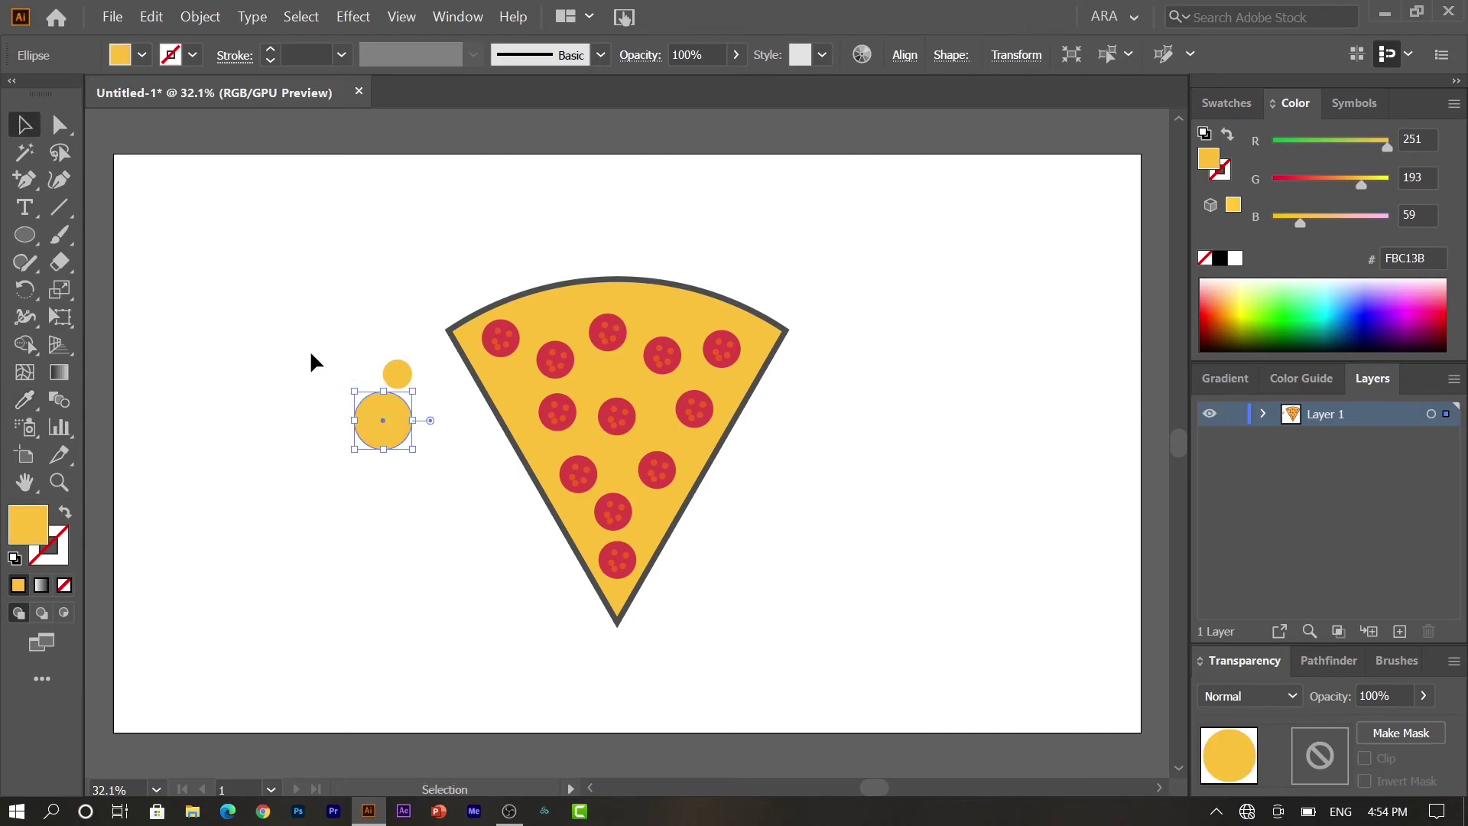
left_click(312, 354)
mouse_move(344, 356)
left_mouse_down()
mouse_move(397, 500)
mouse_move(359, 426)
left_mouse_up()
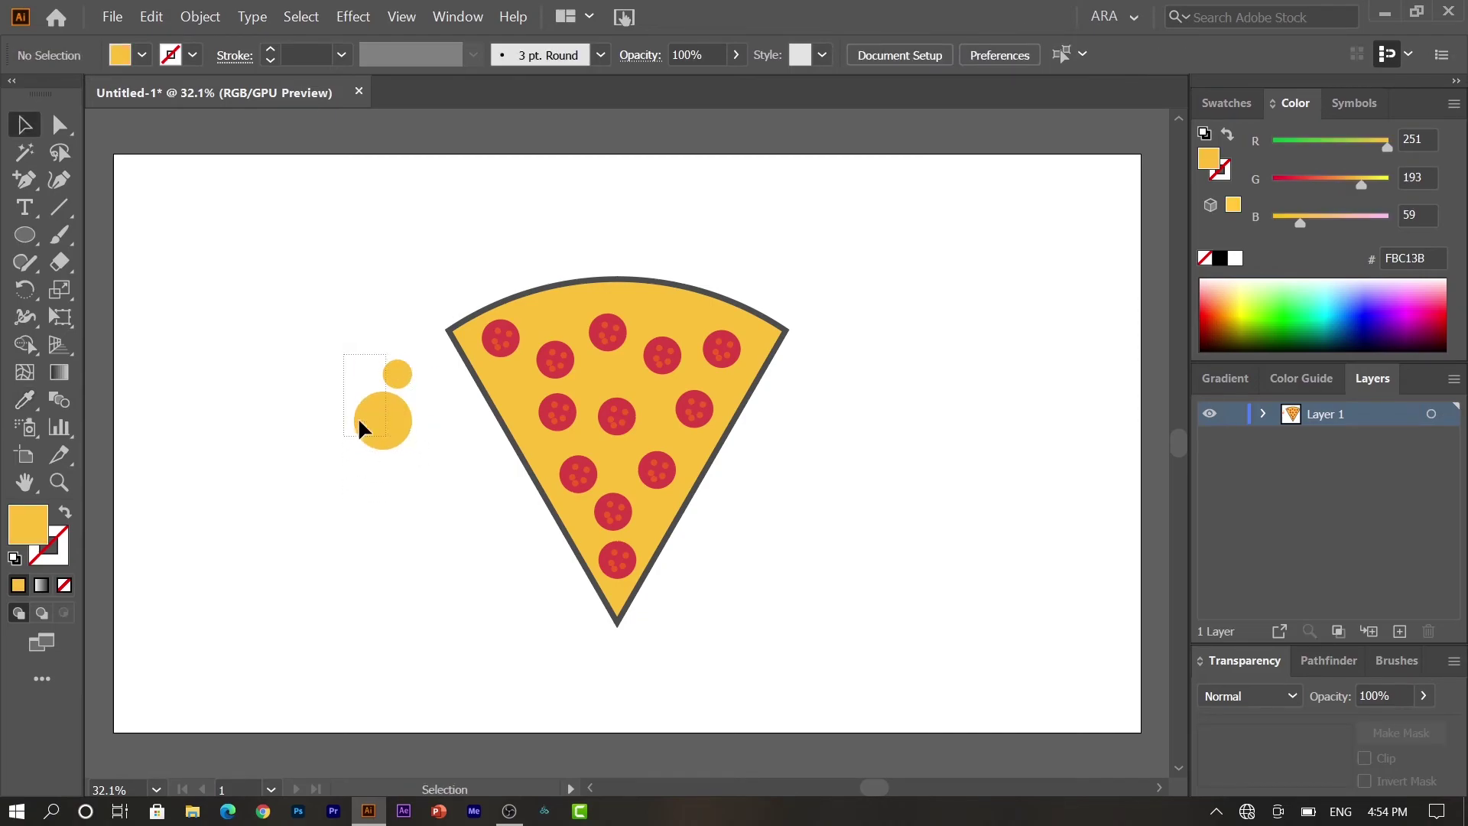
left_click_drag(395, 373, 499, 378)
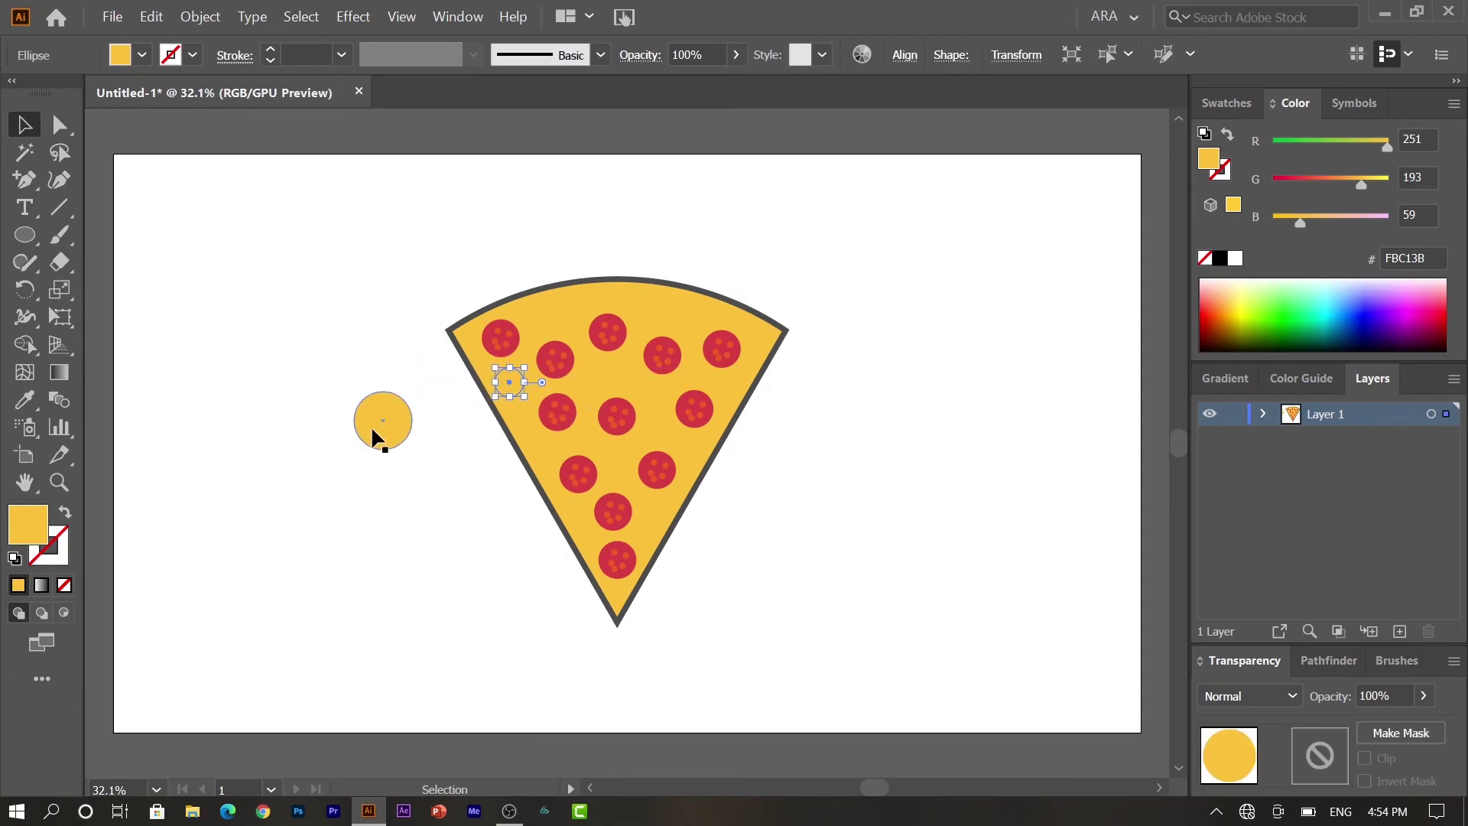
- Move the large yellow circle onto a pepperoni and lower its opacity, entering 40% then 20%
mouse_move(371, 426)
left_mouse_down()
mouse_move(524, 432)
mouse_move(627, 395)
left_mouse_up()
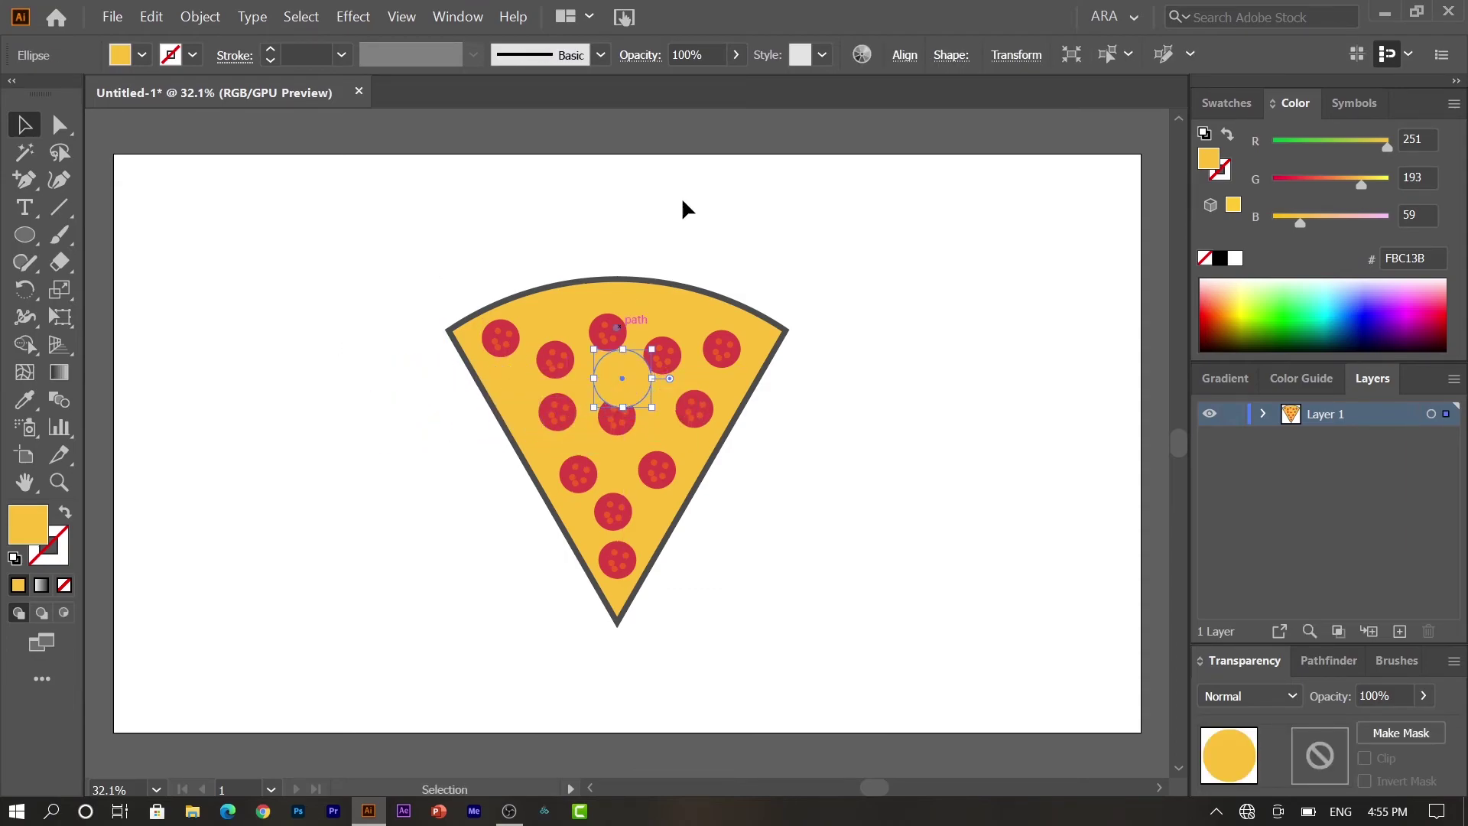
left_click(705, 55)
type("40")
key("Return")
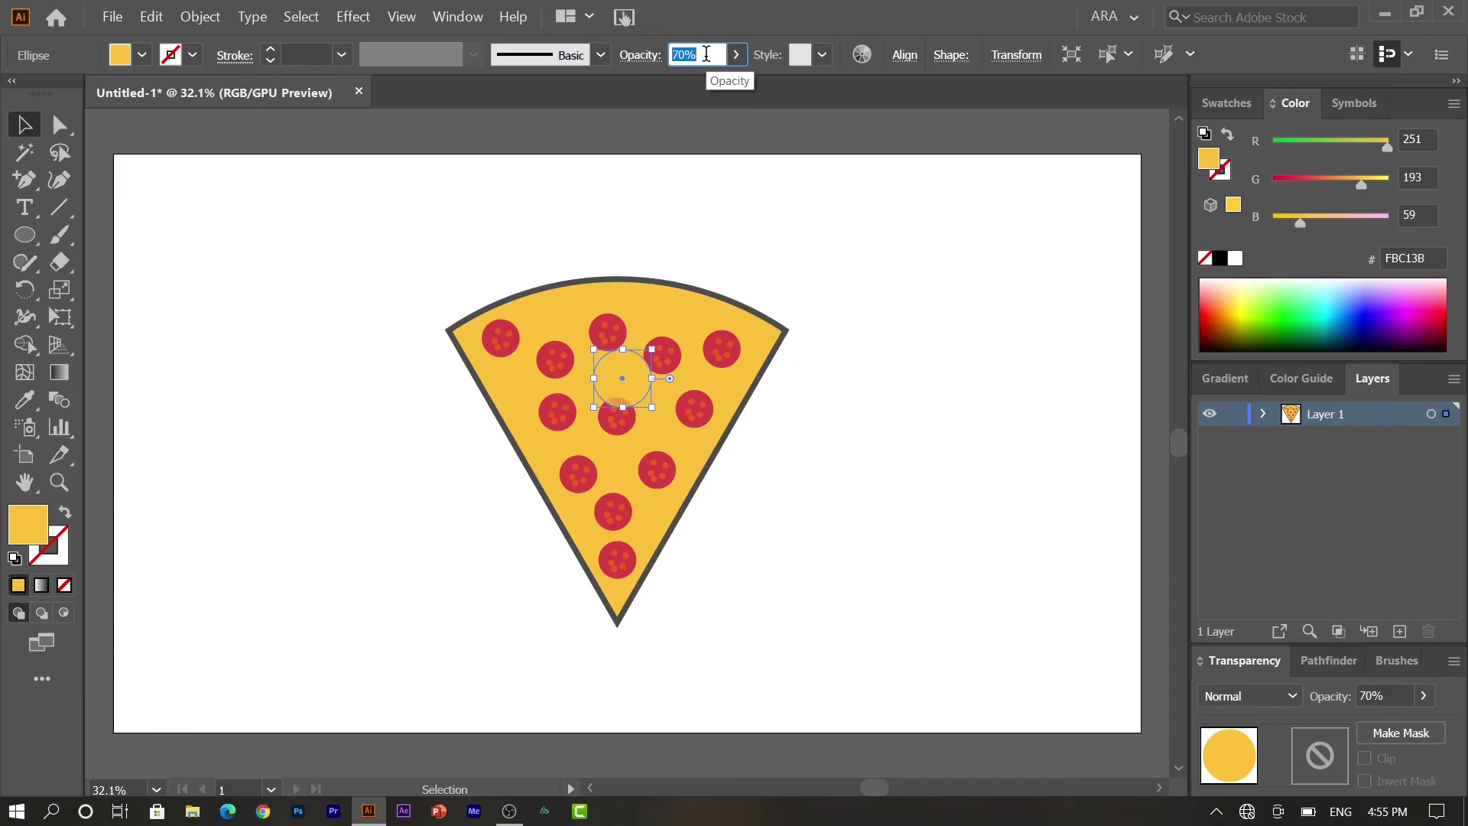
type("20")
key("Return")
left_click(1003, 258)
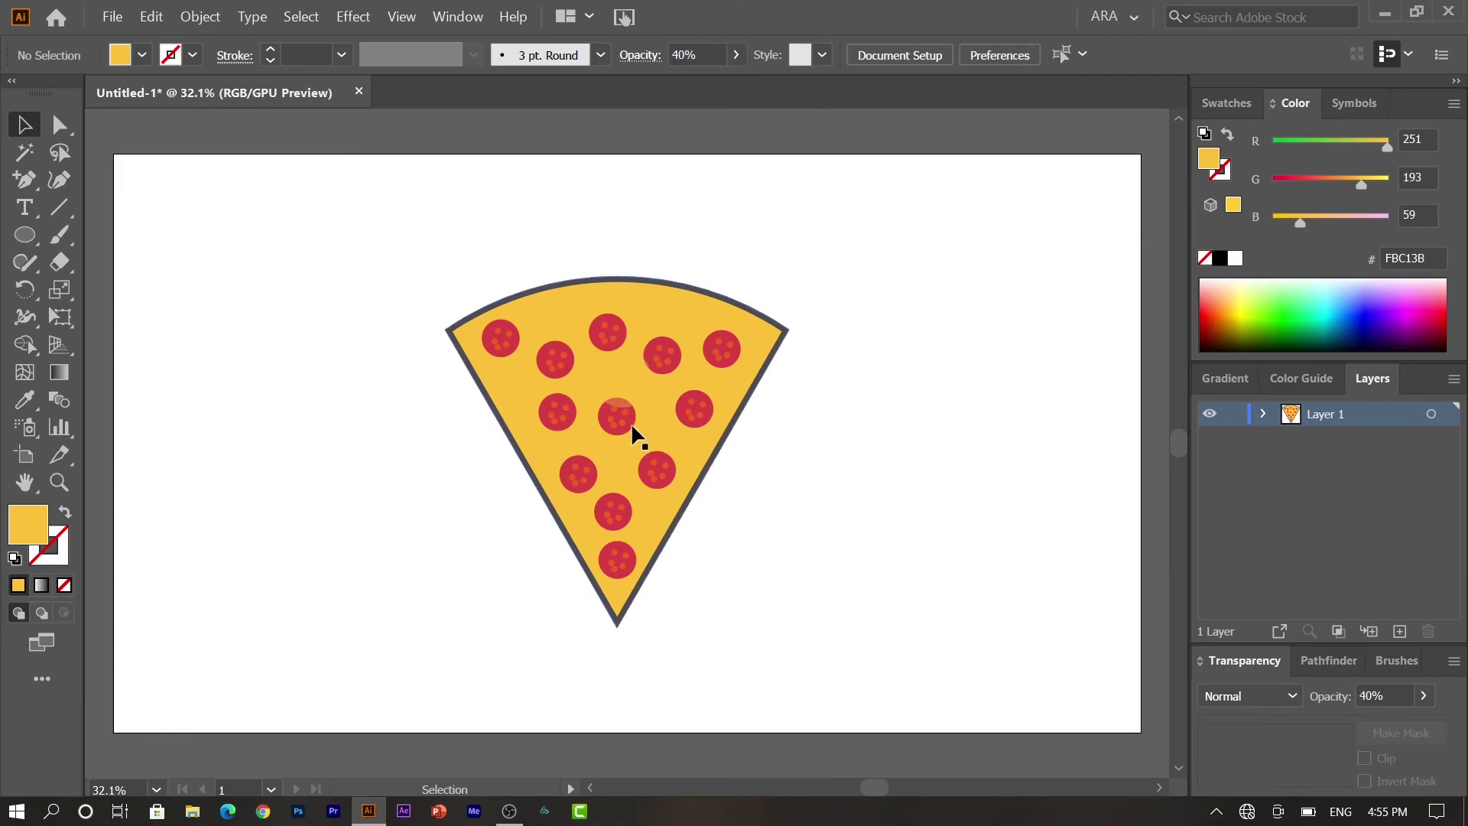
- Place translucent circle copies over the lower and top-left pepperoni as cheese highlights
mouse_move(628, 372)
left_mouse_down()
mouse_move(606, 483)
mouse_move(709, 386)
mouse_move(693, 398)
left_mouse_up()
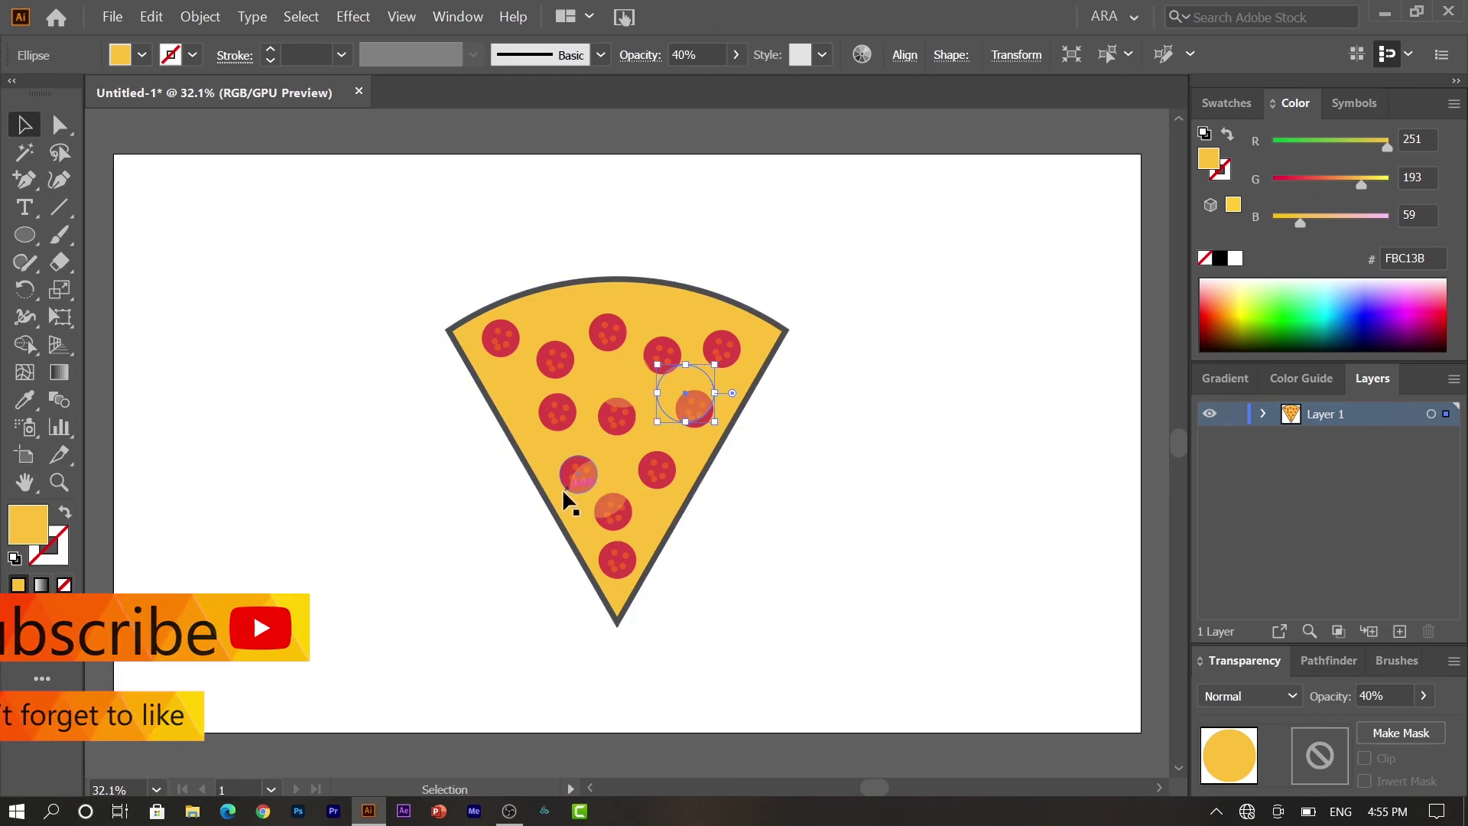
left_click_drag(590, 501, 606, 462)
left_click(439, 523)
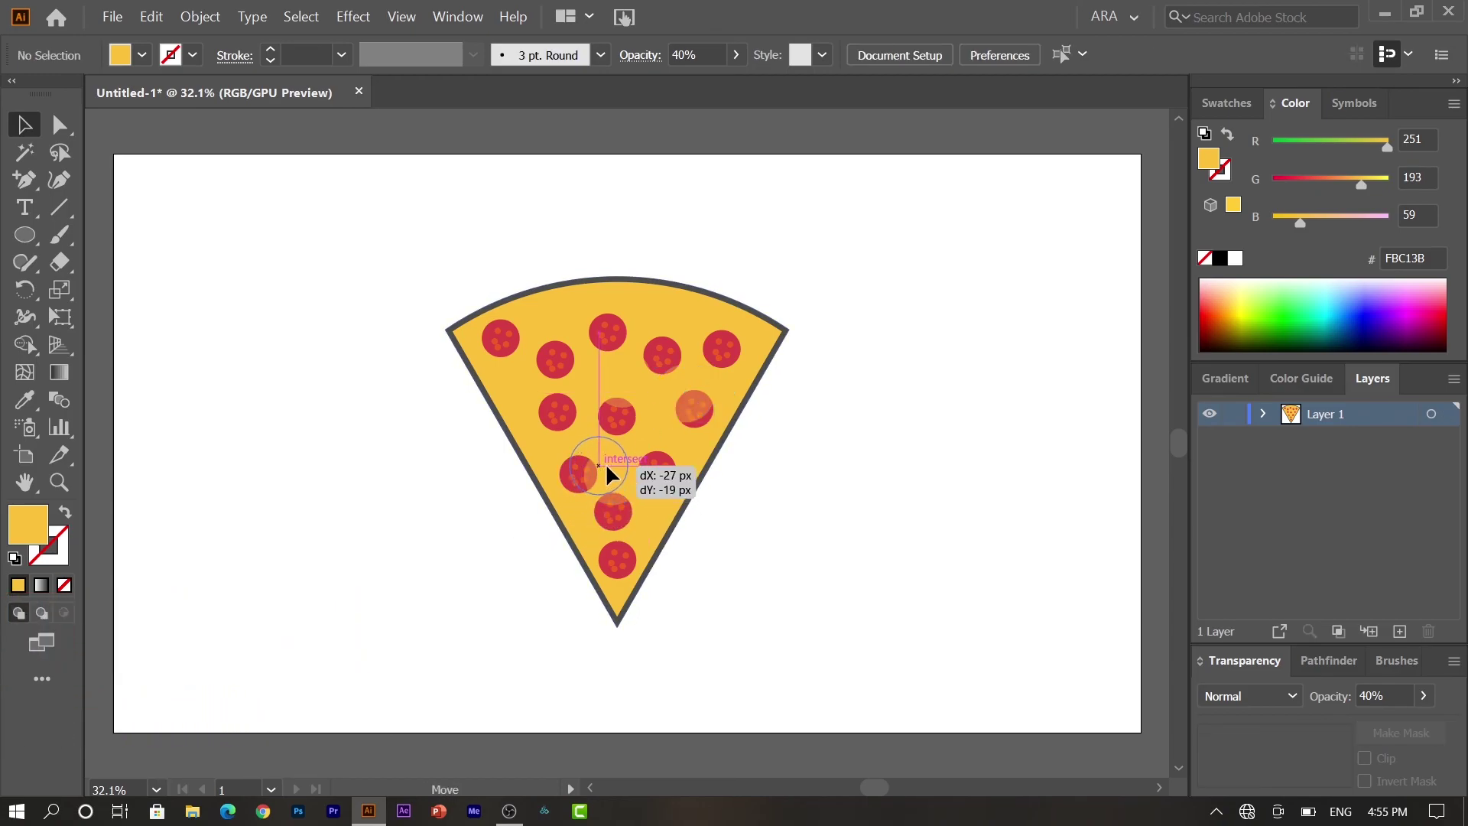
left_click(788, 457)
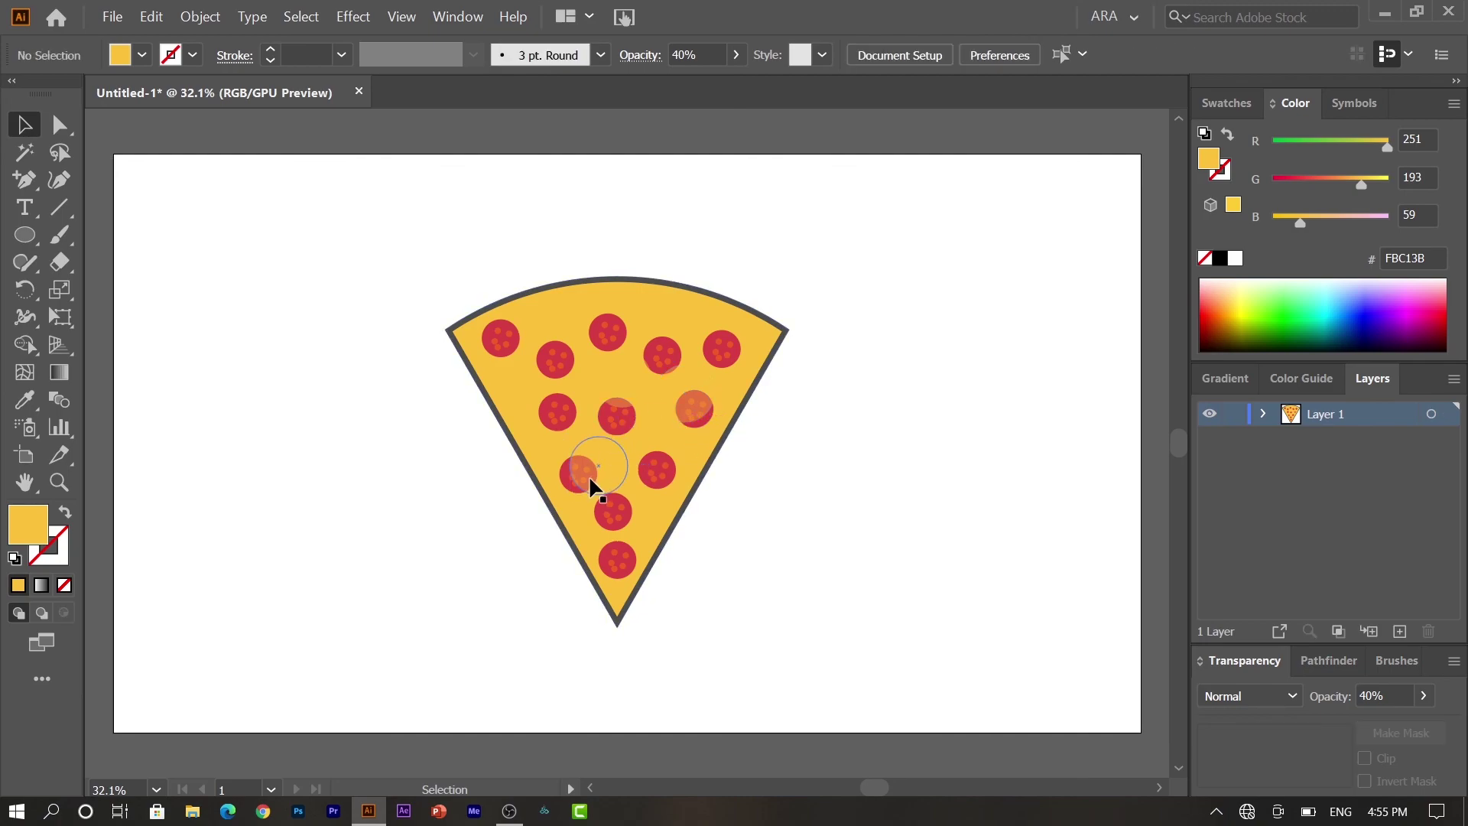
left_click_drag(598, 466, 511, 366)
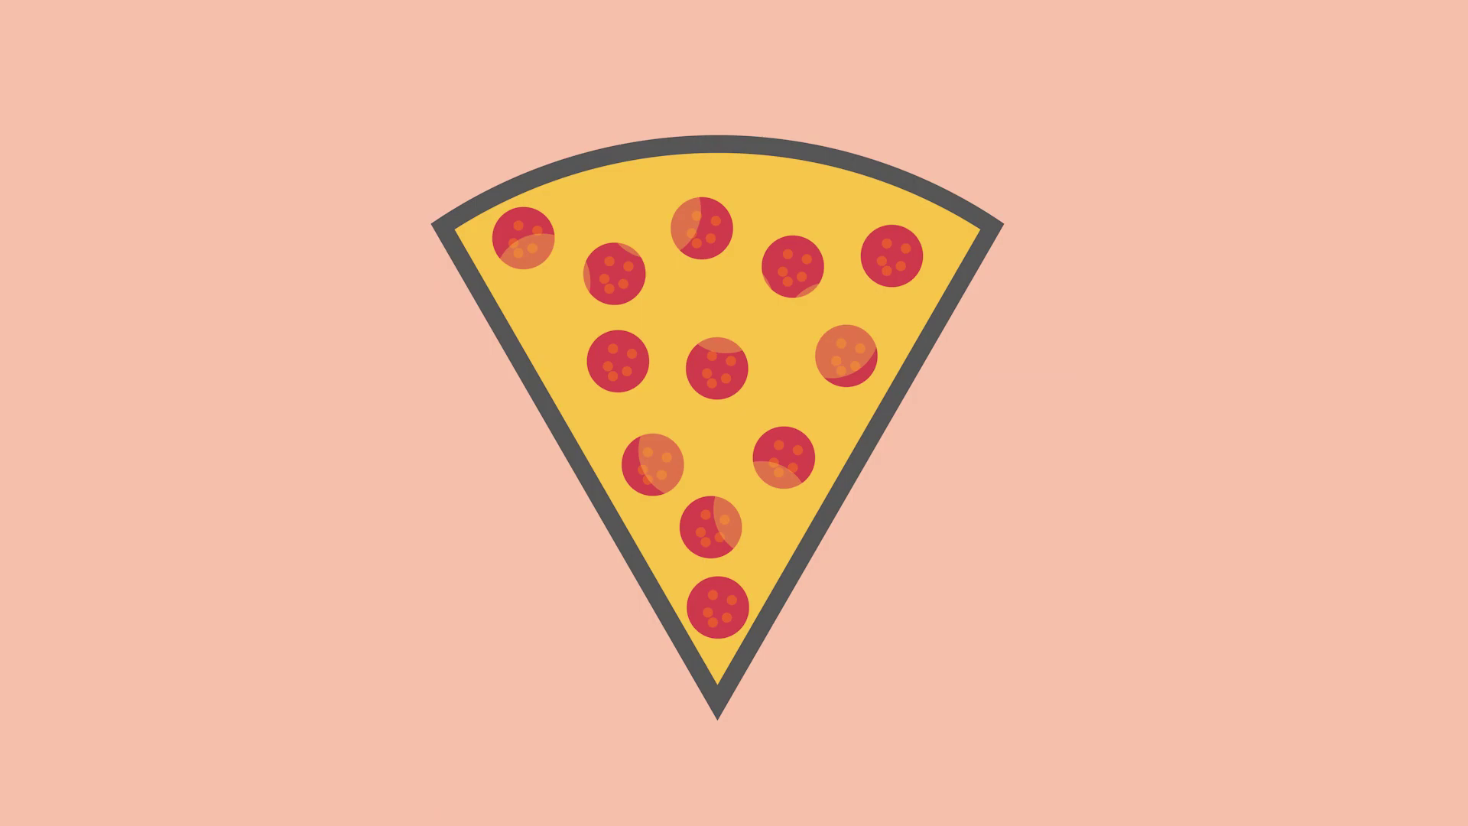